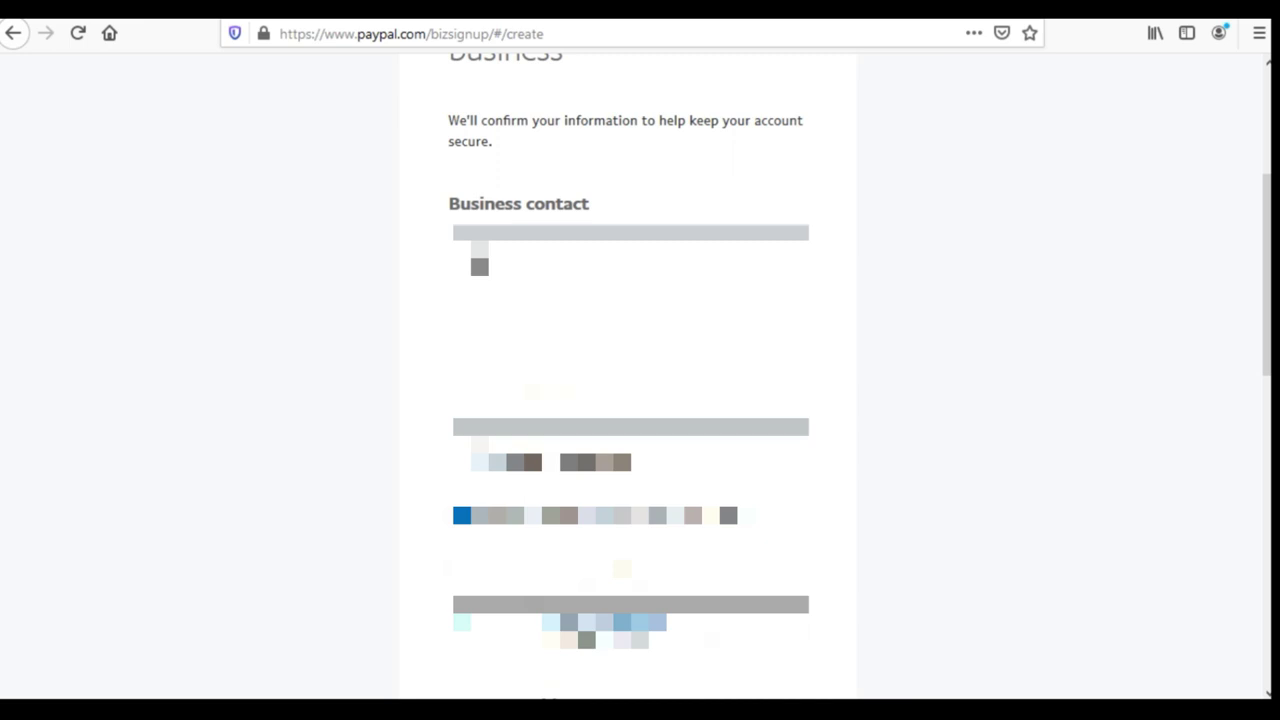
# Accept the User Agreement and submit the Abuja business contact details with US Dollar currency.
pyautogui.scroll(-5, 860, 568)
pyautogui.press('Tab')
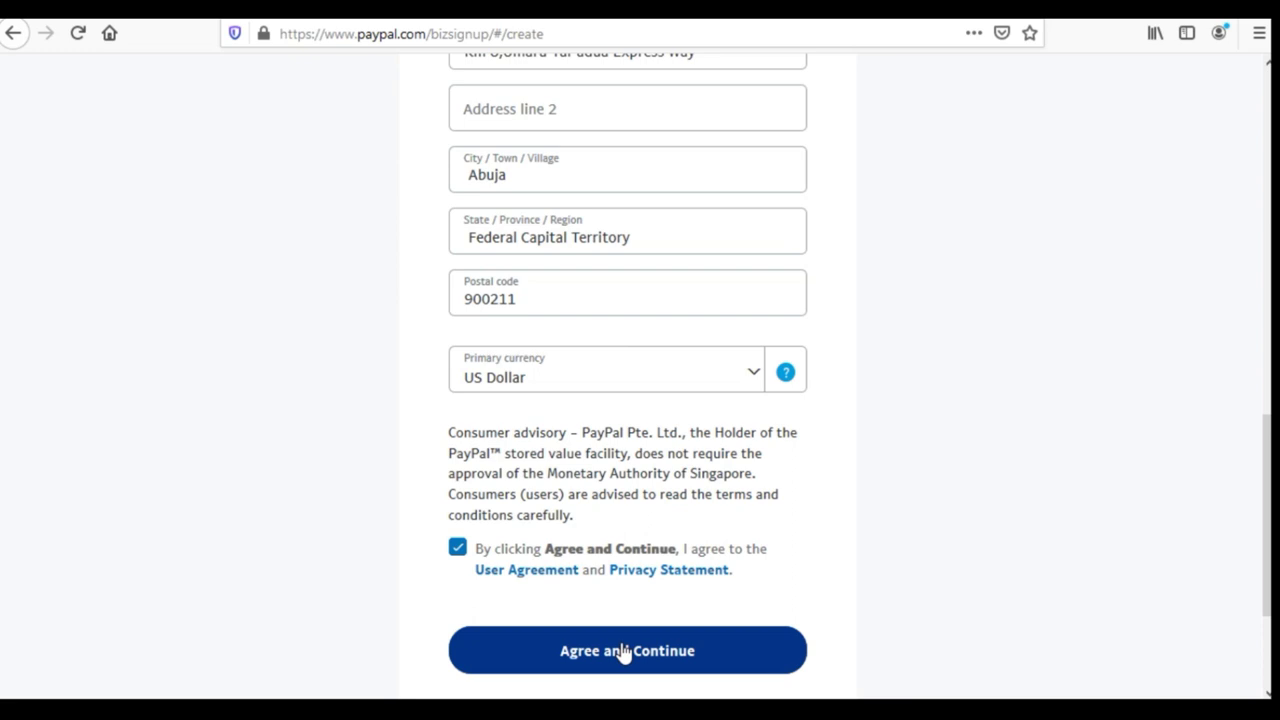
pyautogui.click(622, 652)
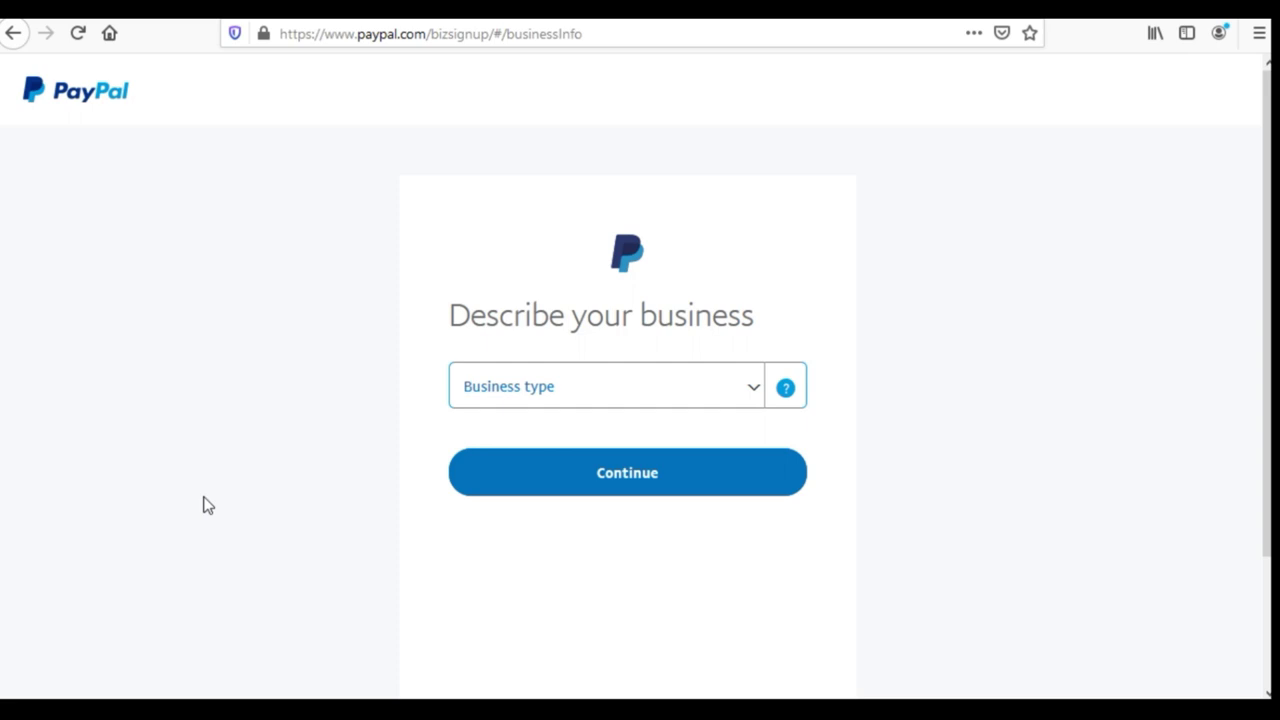
# Pick Individual/Sole Proprietorship from the Business type list and continue.
pyautogui.click(518, 403)
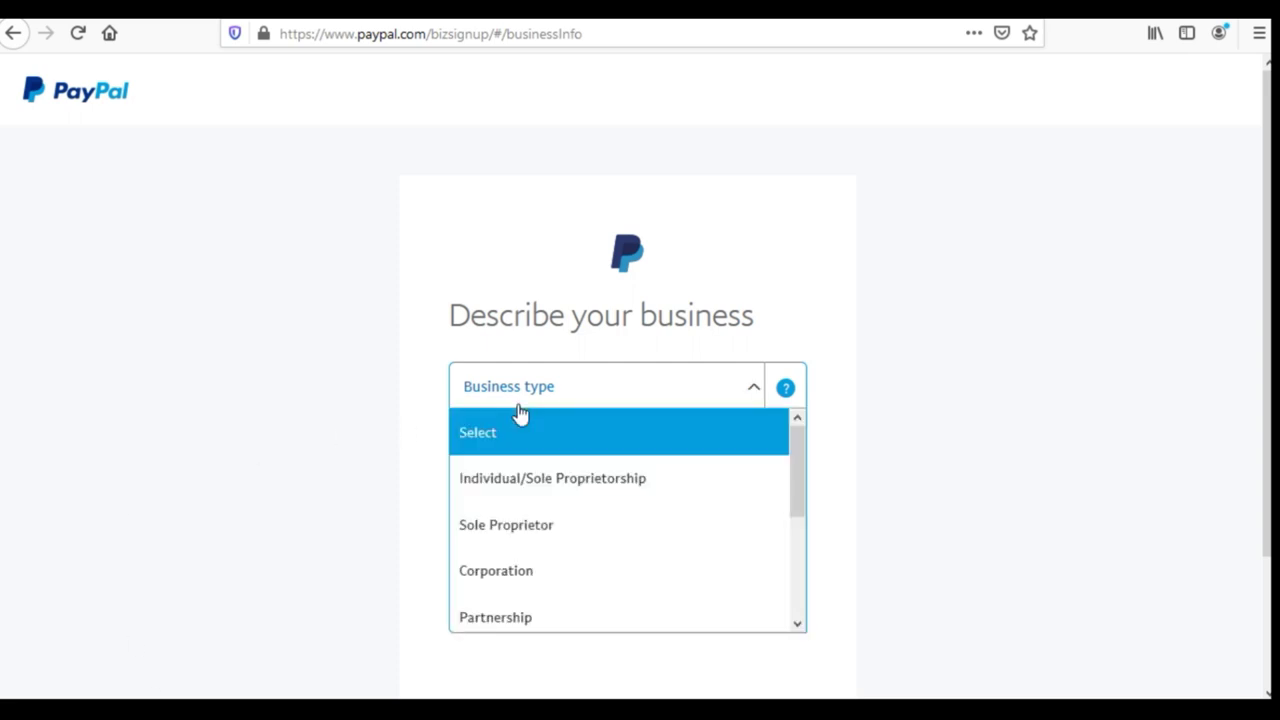
pyautogui.click(568, 480)
pyautogui.click(604, 398)
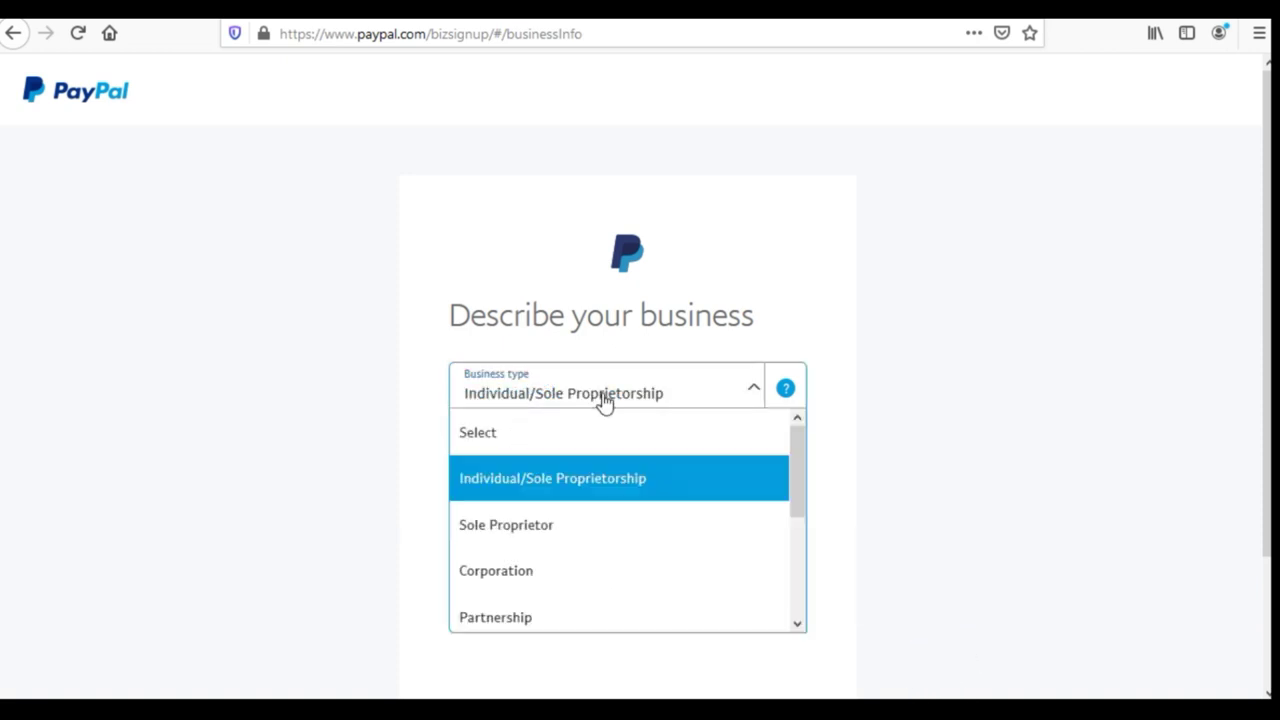
pyautogui.moveTo(803, 477); pyautogui.dragTo(790, 438)
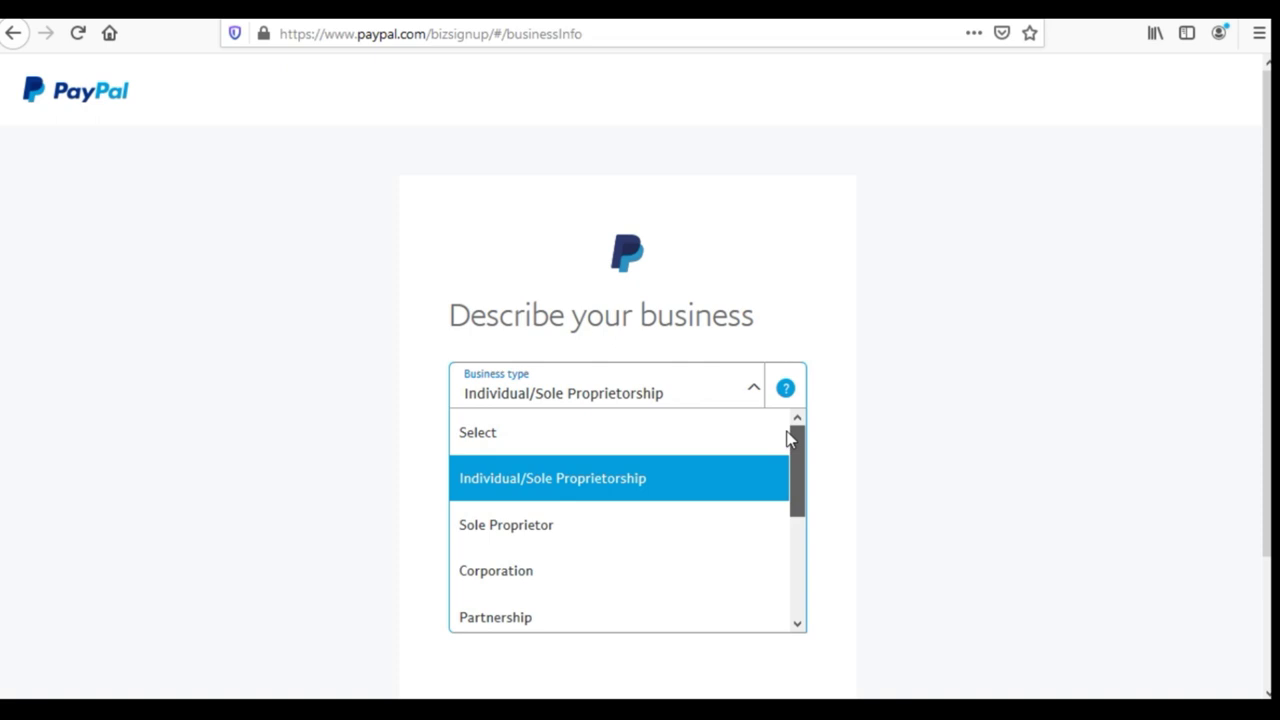
pyautogui.click(519, 488)
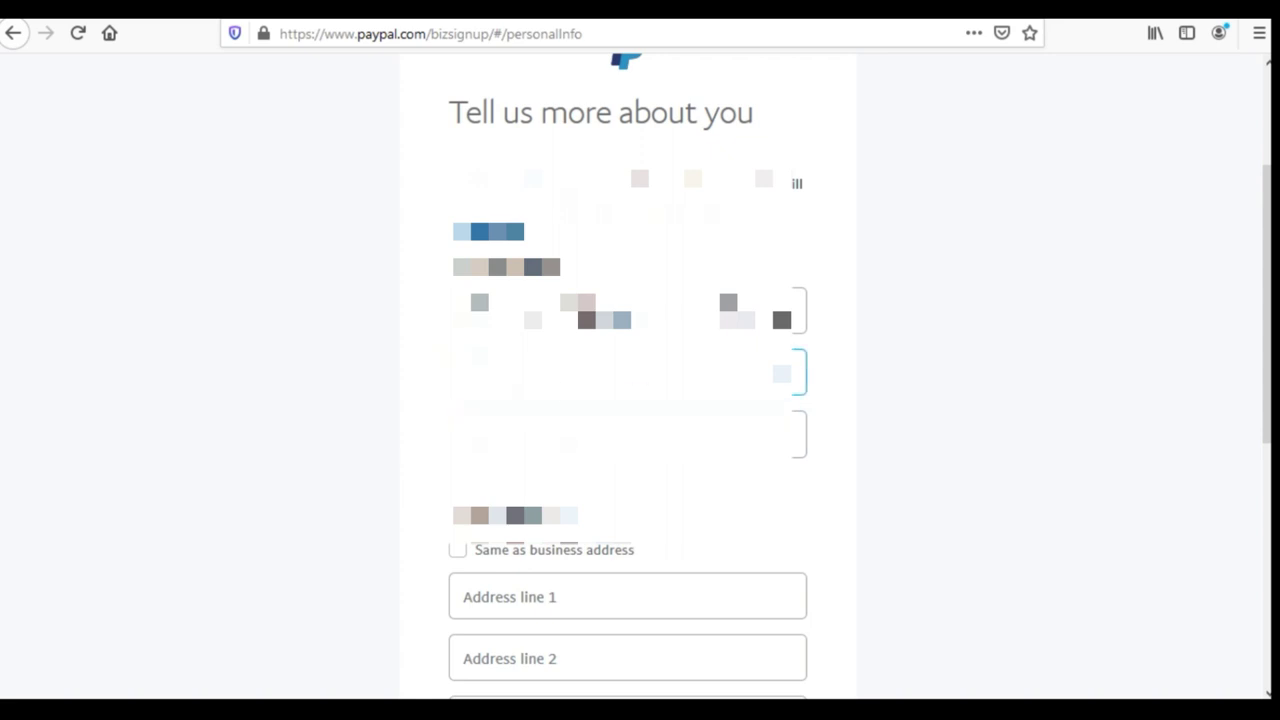
# Set the nationality to a country from the M section of the country list.
pyautogui.hotkey('alt', 'Down')
pyautogui.write('m')
pyautogui.press('Down')
pyautogui.press('Down')
pyautogui.press('Down')
pyautogui.press('Down')
pyautogui.press('Down')
pyautogui.press('Down')
pyautogui.press('Down')
pyautogui.press('Down')
pyautogui.press('Down')
pyautogui.press('Down')
pyautogui.press('Down')
pyautogui.press('Down')
pyautogui.press('Down')
pyautogui.press('Down')
pyautogui.press('Down')
pyautogui.press('Down')
pyautogui.press('Down')
pyautogui.press('Down')
pyautogui.press('Down')
pyautogui.press('Down')
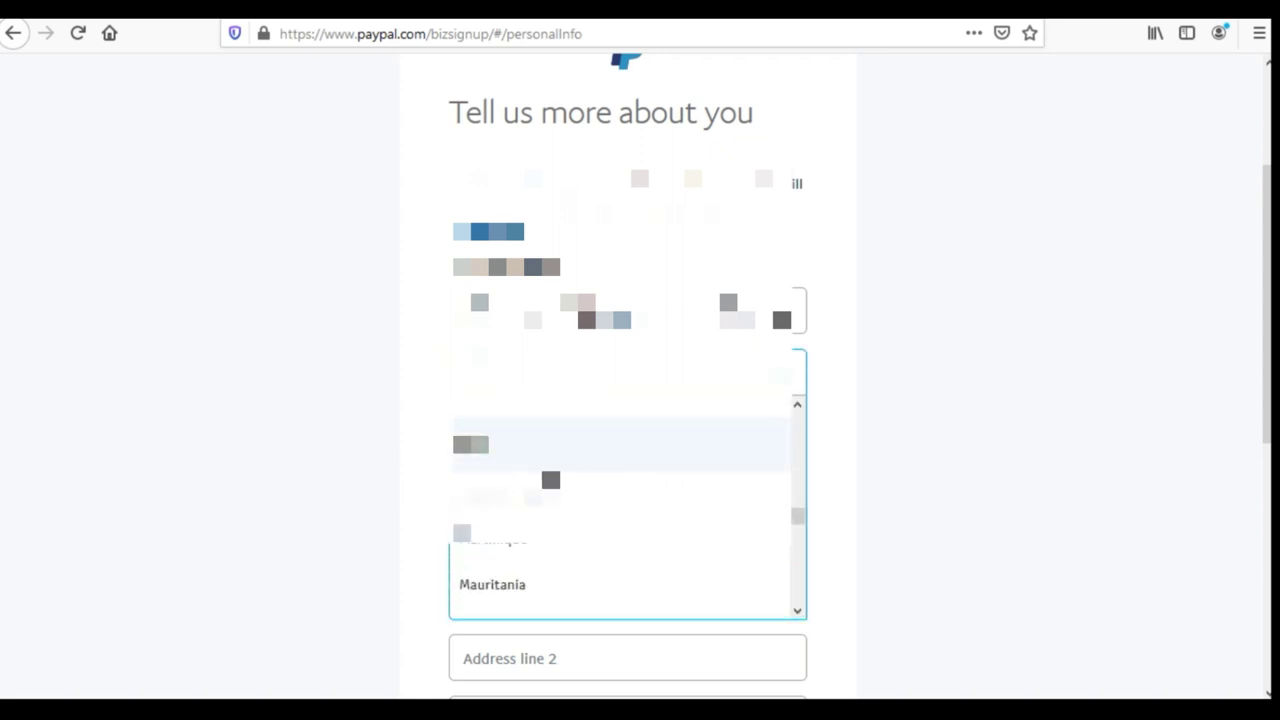
pyautogui.press('Down')
pyautogui.press('Down')
pyautogui.press('Down')
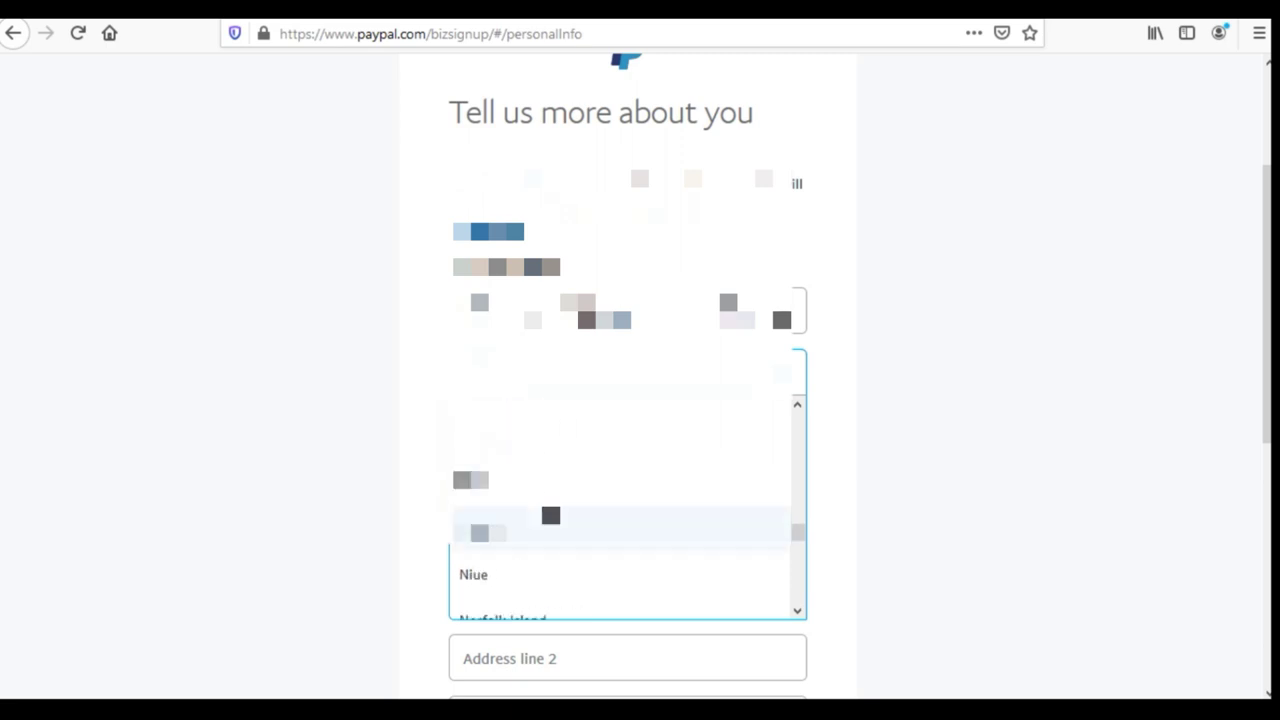
pyautogui.press('Up')
pyautogui.press('Up')
pyautogui.press('Up')
pyautogui.press('Up')
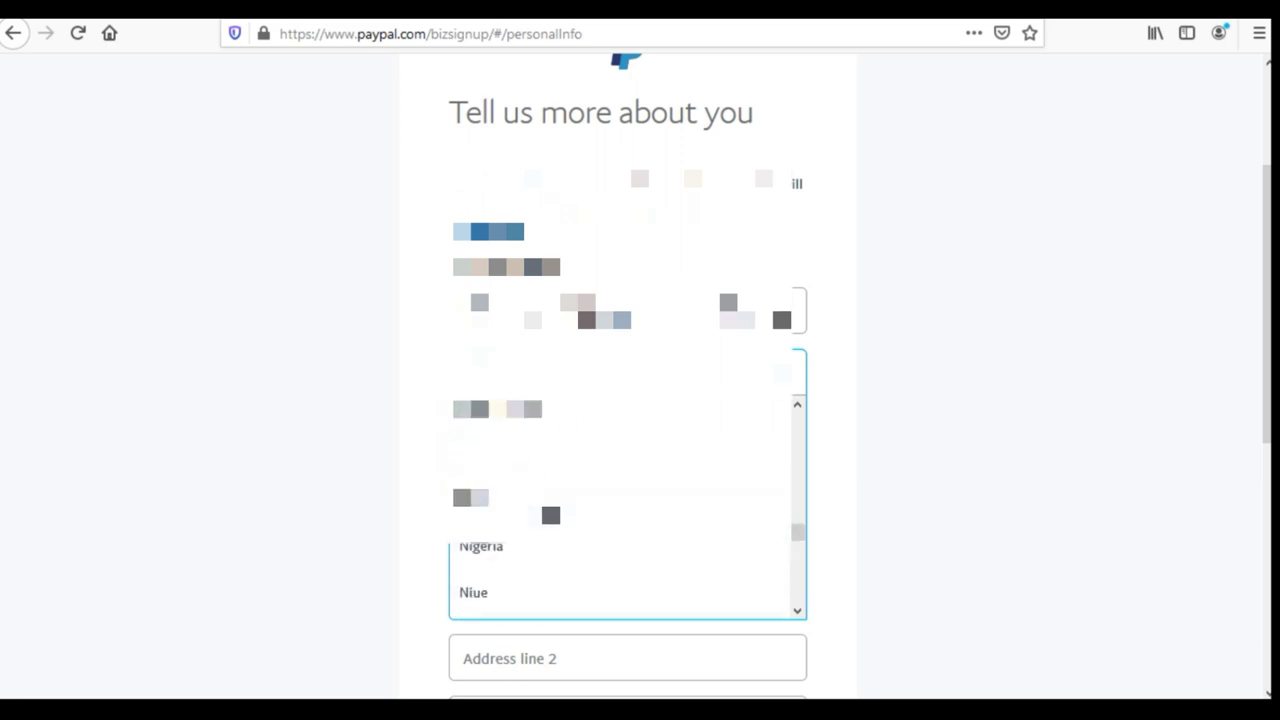
pyautogui.scroll(-2, 527, 551)
pyautogui.click(527, 551)
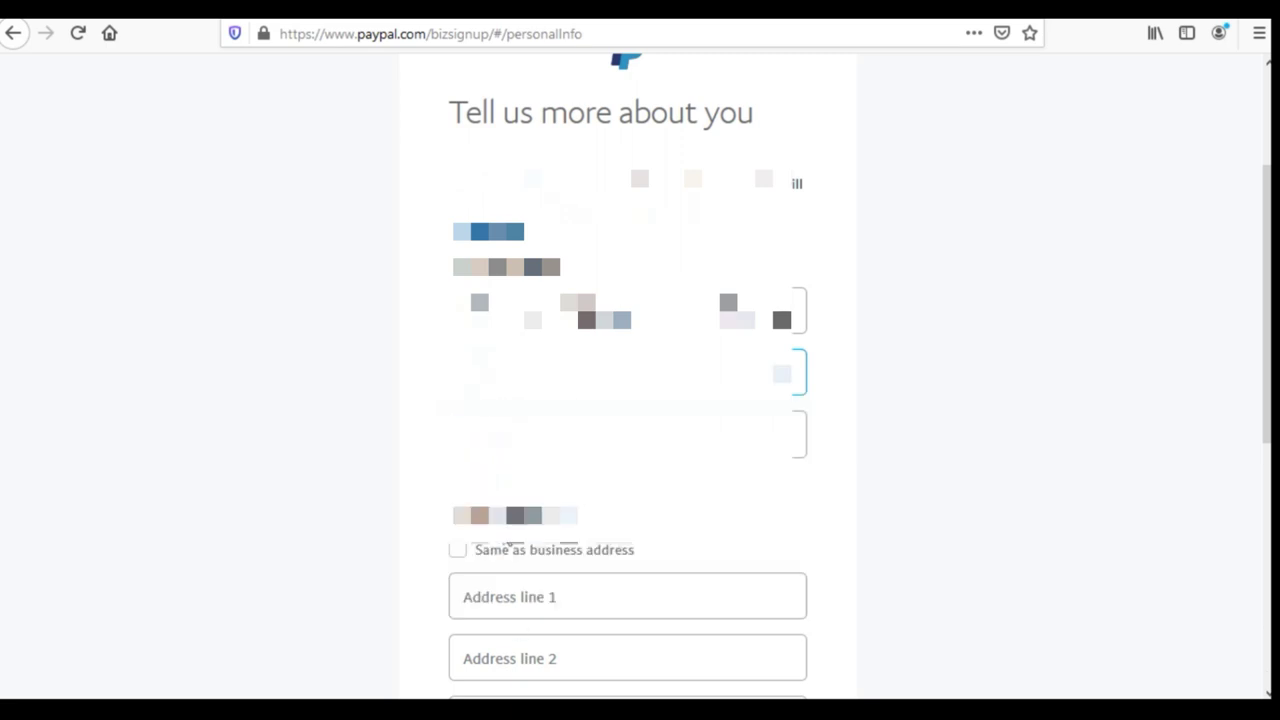
# Choose the type of identification from the ID type list.
pyautogui.press('Down')
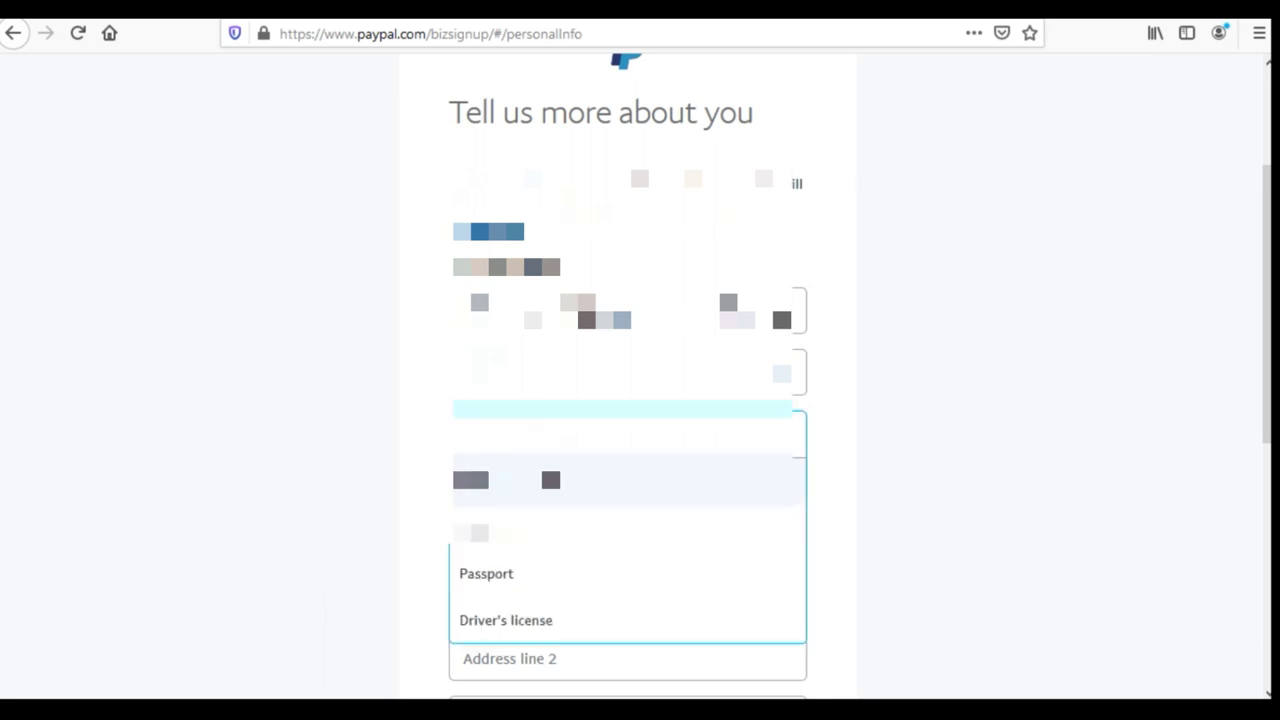
pyautogui.press('Down')
pyautogui.press('Return')
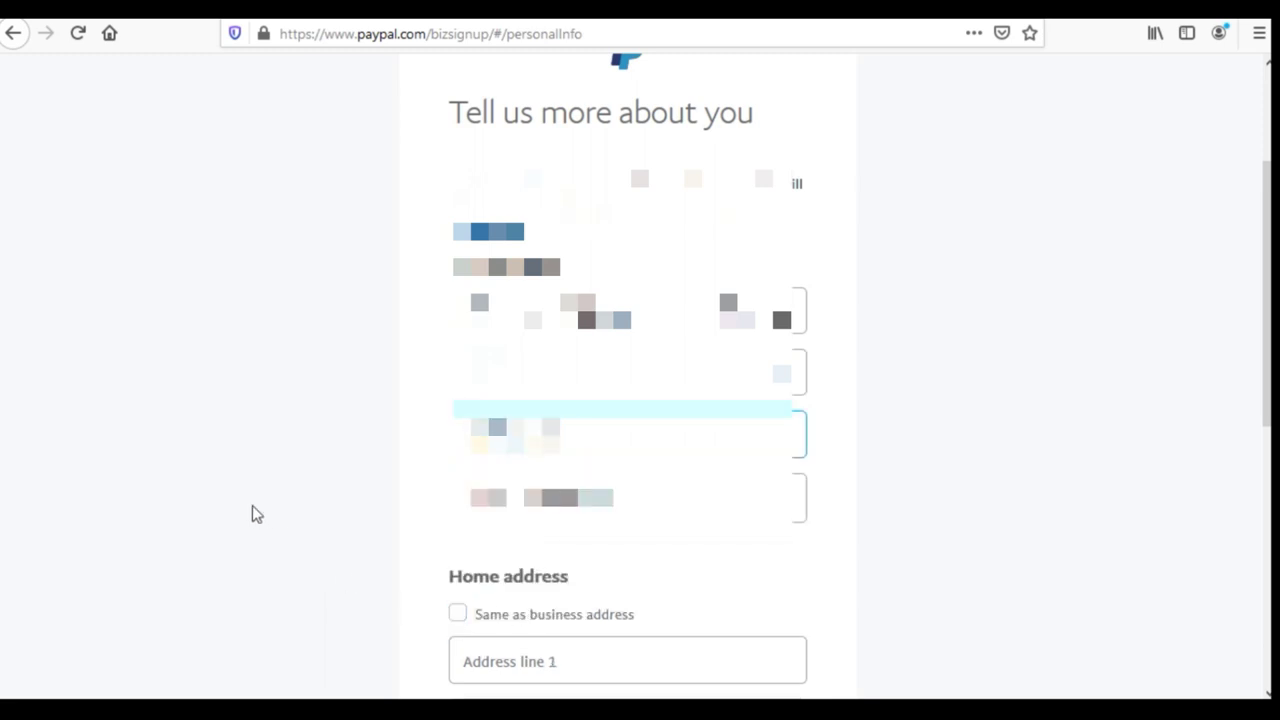
pyautogui.press('Tab')
# Clear the invalid entry in the field below and retype it starting with 1.
pyautogui.click(260, 518)
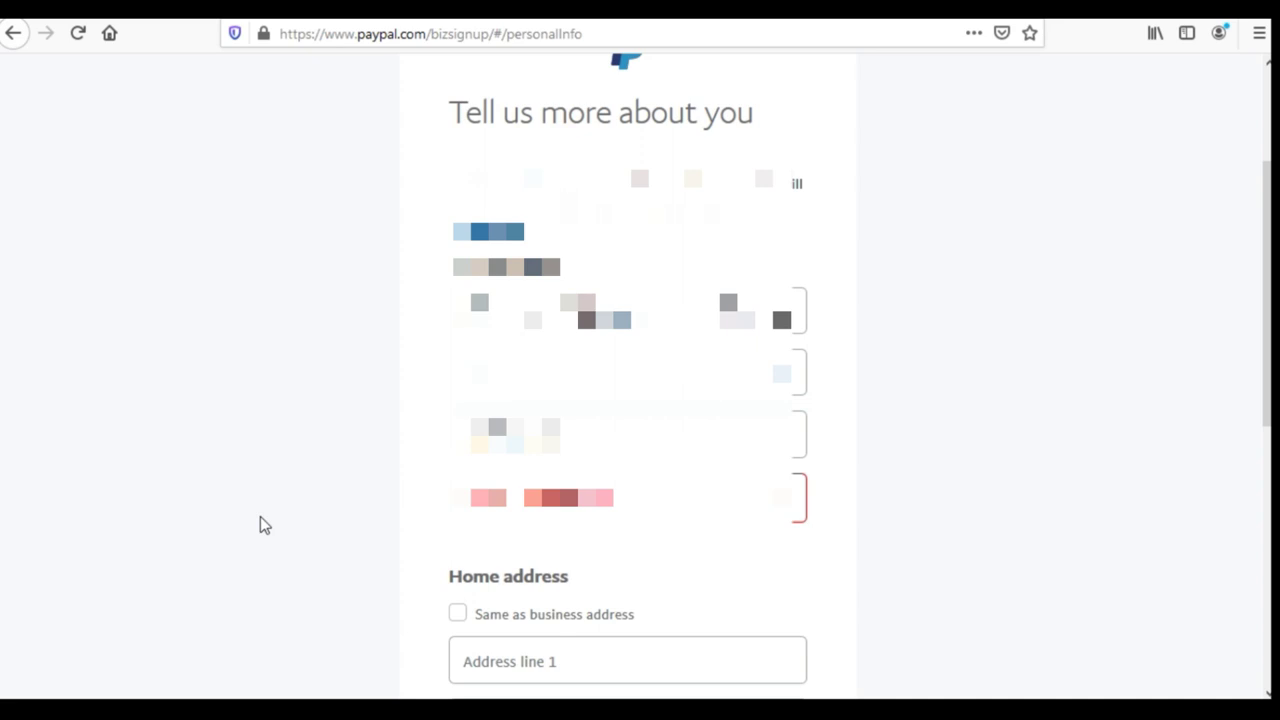
pyautogui.hotkey('ctrl', 'a')
pyautogui.press('BackSpace')
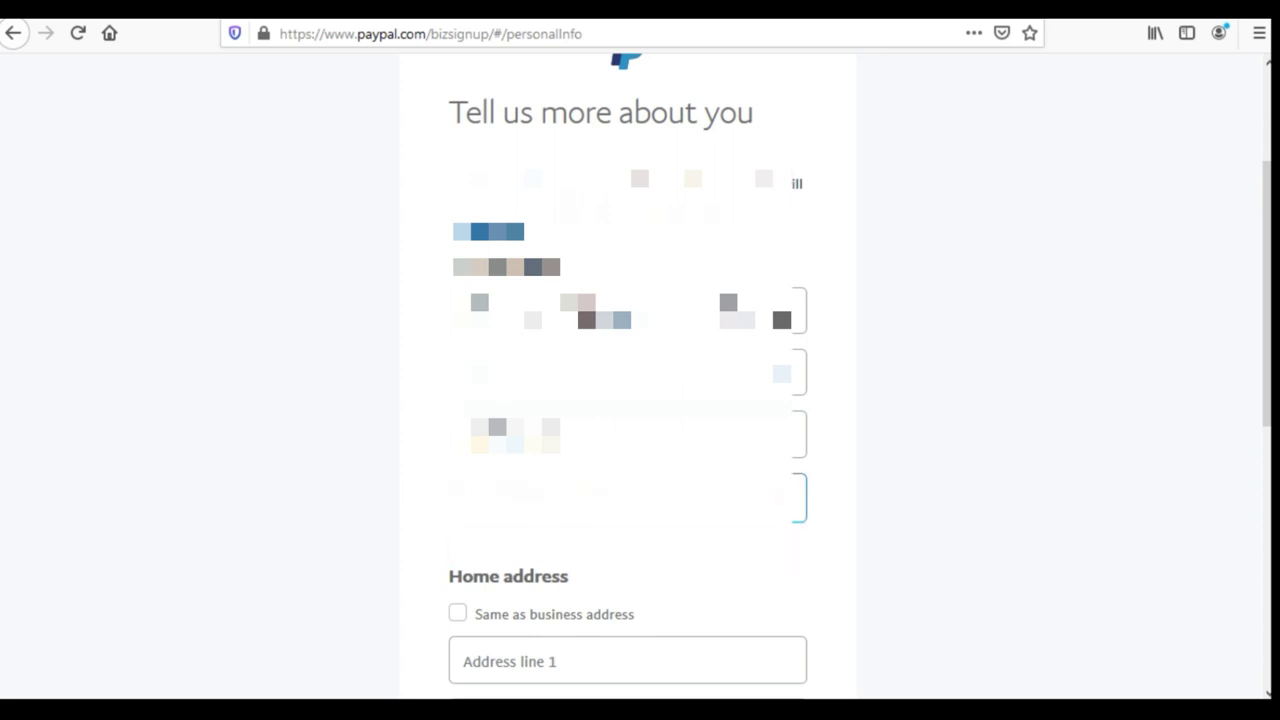
pyautogui.write('1')
pyautogui.scroll(-2, 628, 400)
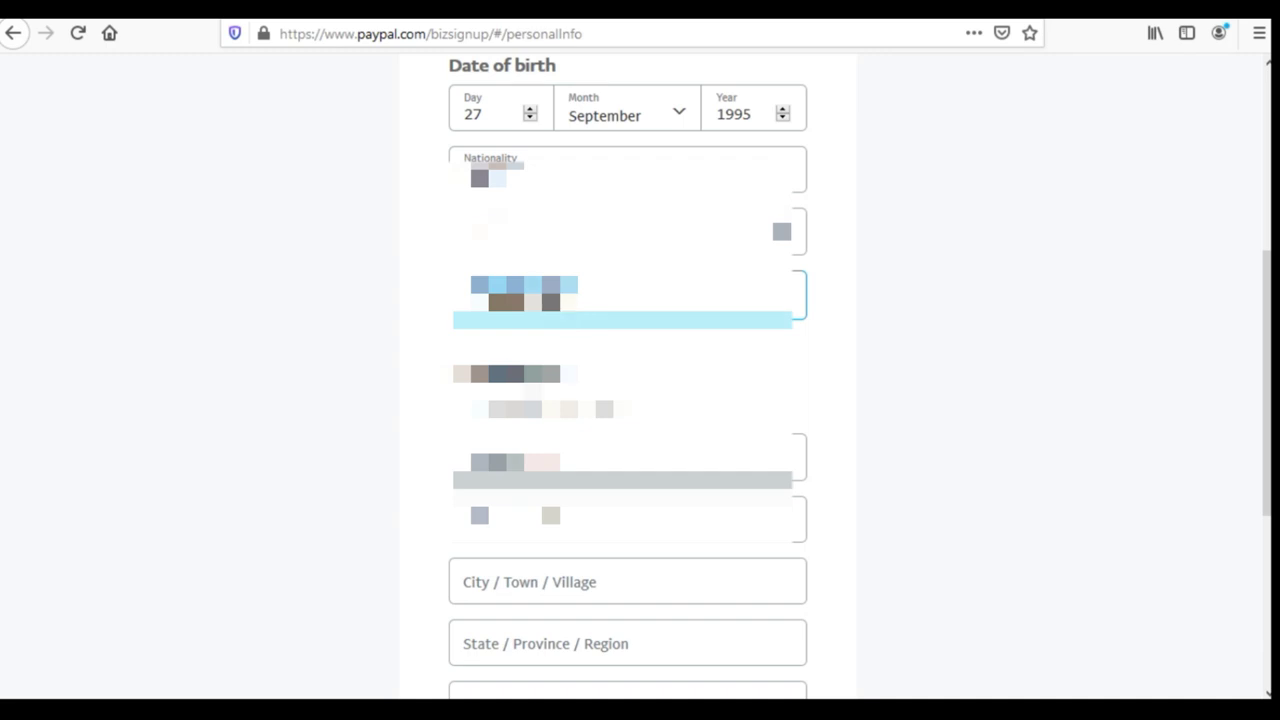
pyautogui.scroll(-6, 428, 389)
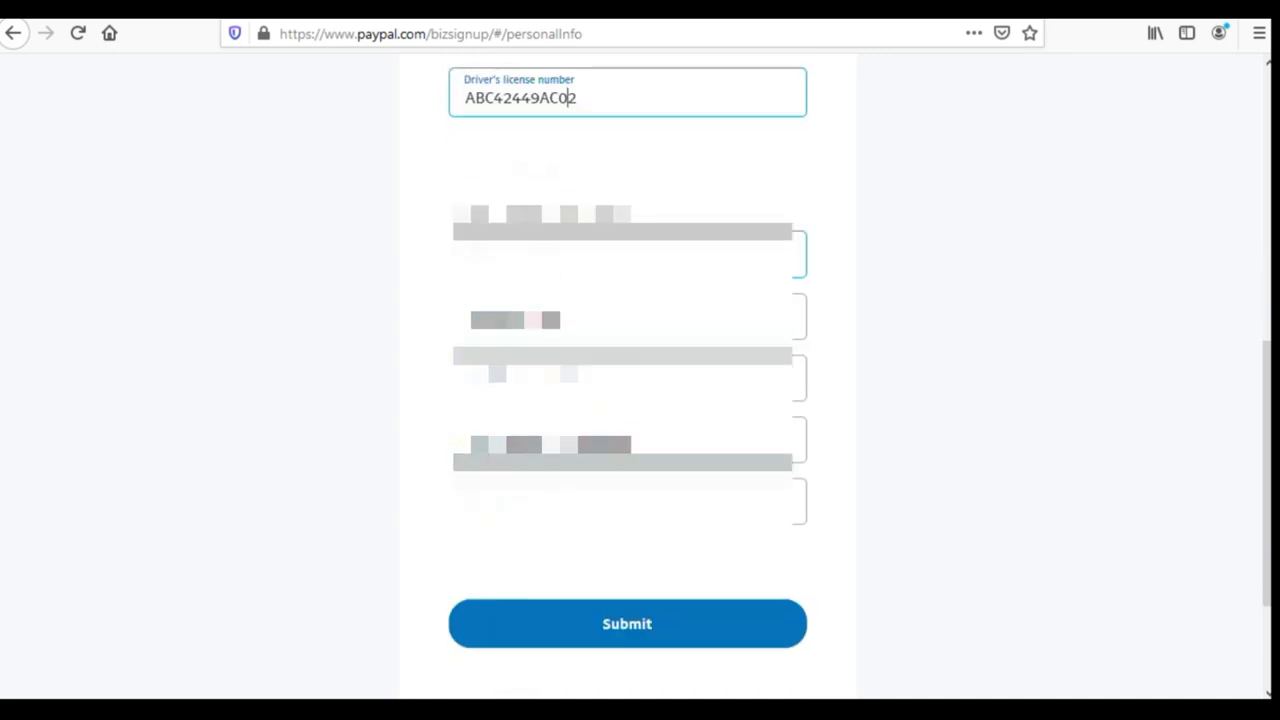
pyautogui.scroll(-2, 355, 430)
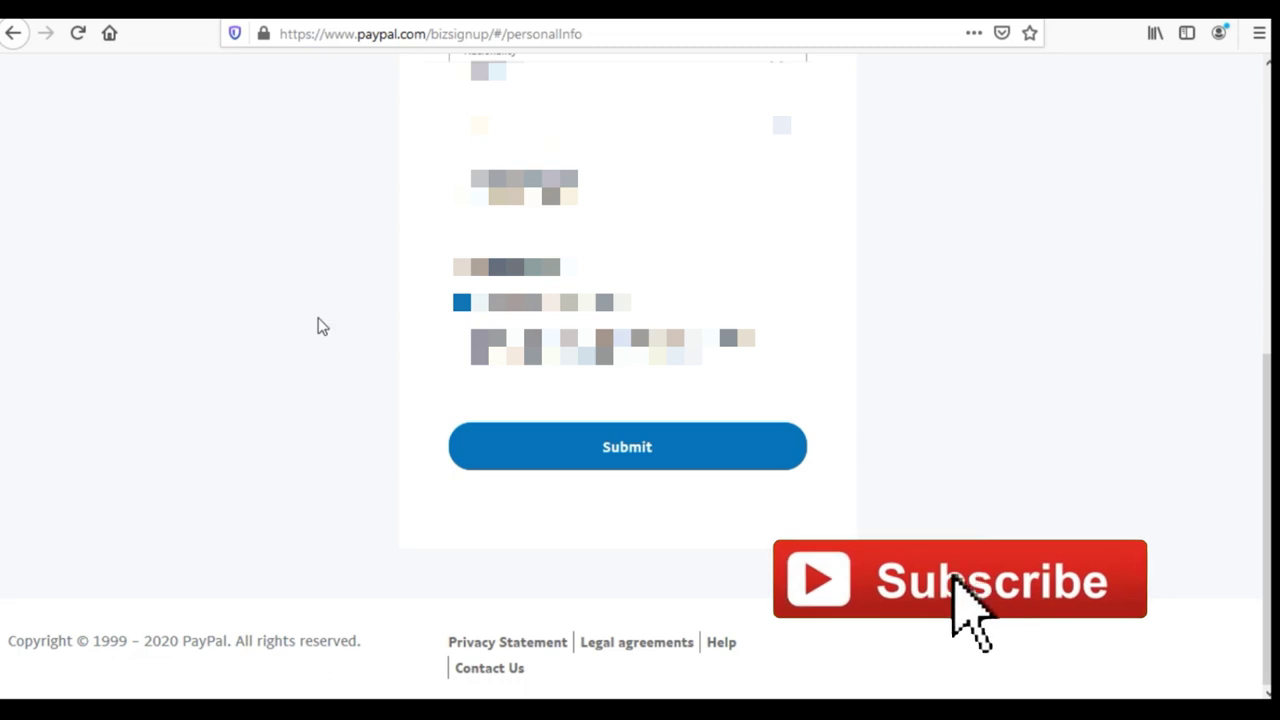
pyautogui.click(568, 457)
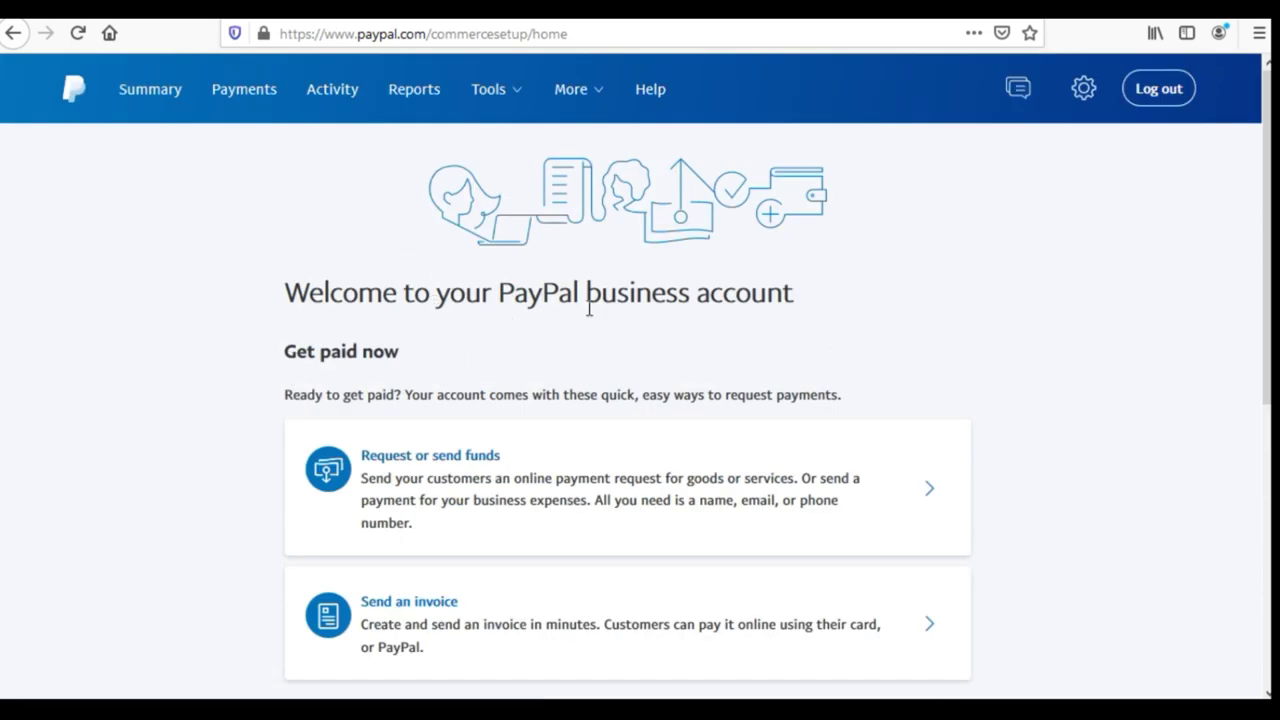
pyautogui.scroll(-3, 408, 371)
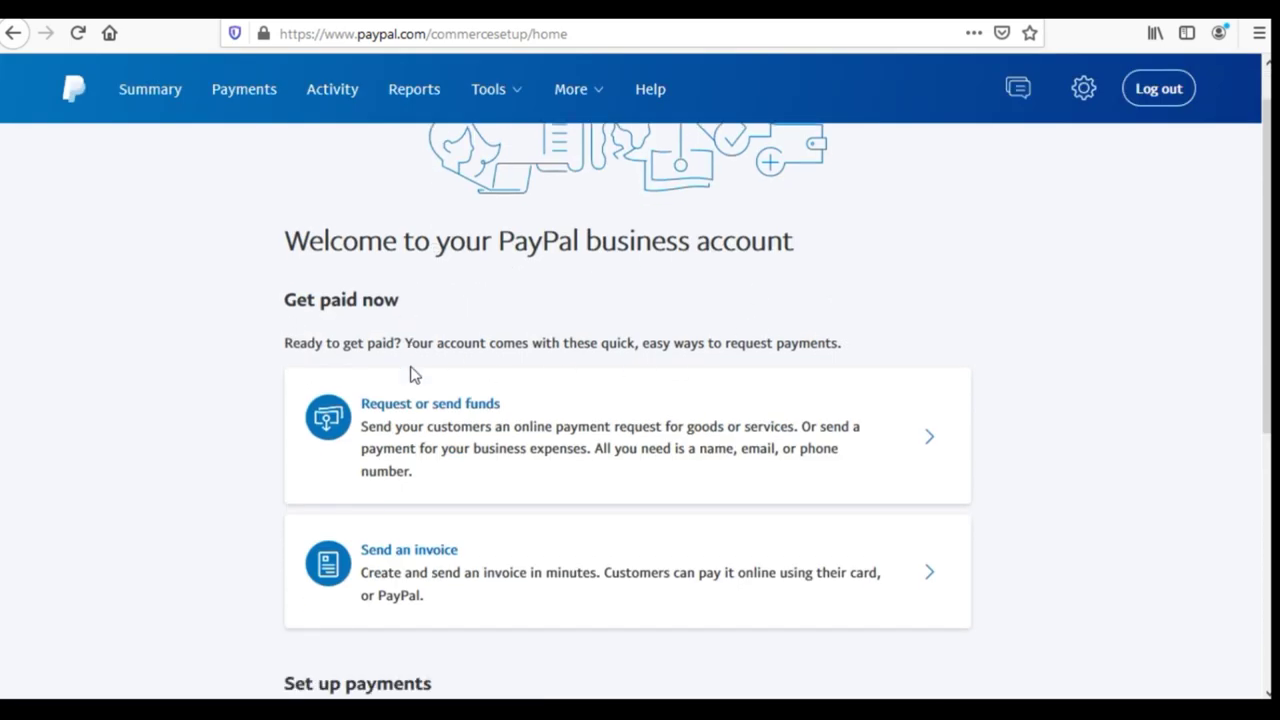
pyautogui.scroll(-3, 480, 340)
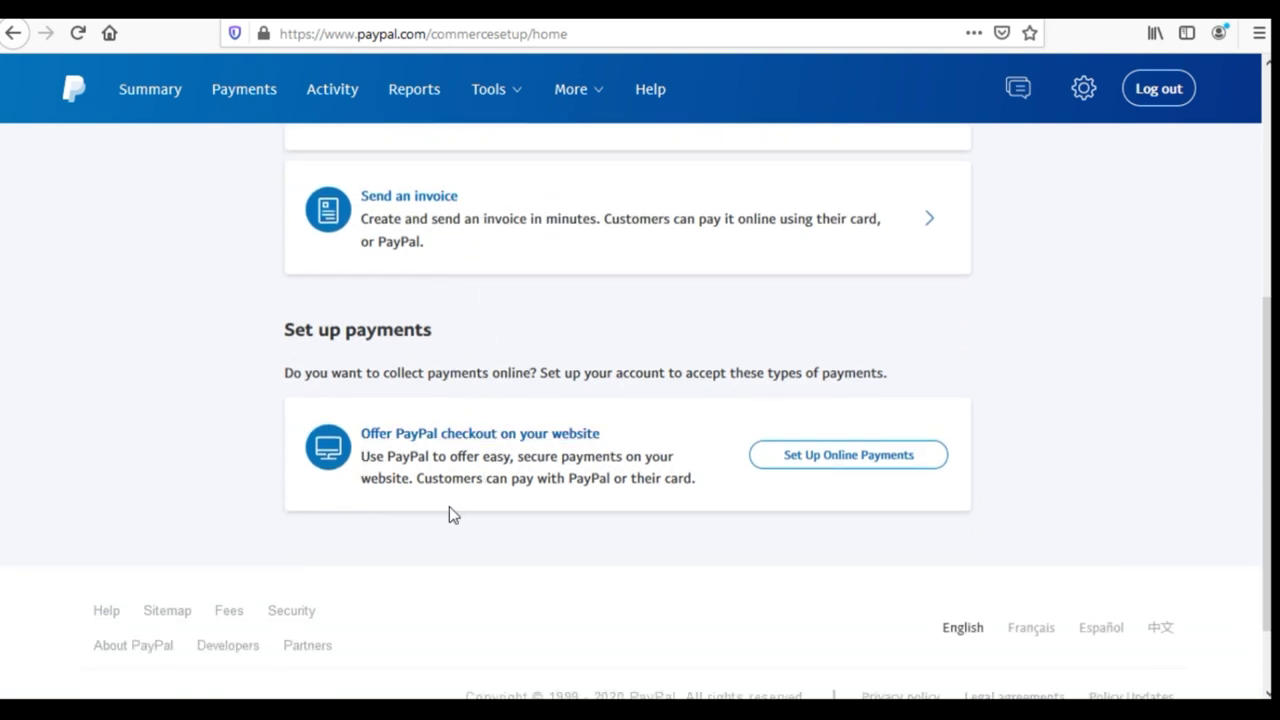
pyautogui.scroll(-1, 624, 420)
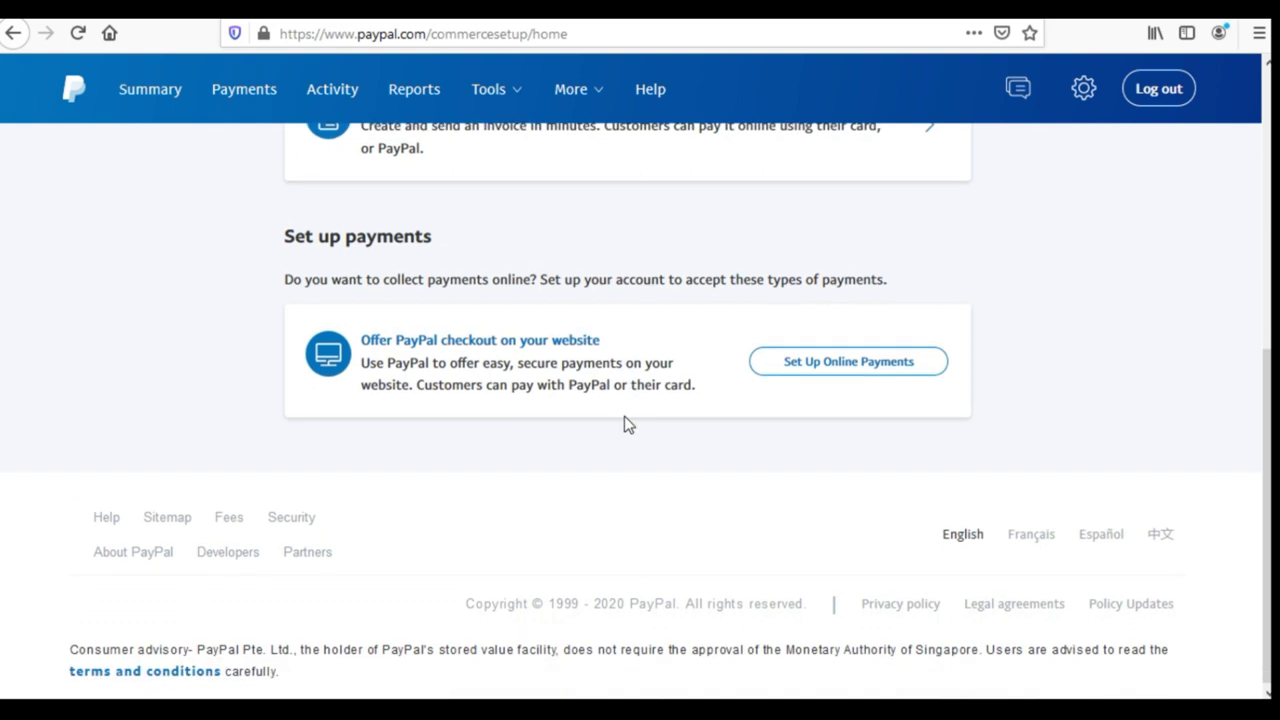
pyautogui.scroll(1, 583, 451)
pyautogui.scroll(6, 583, 451)
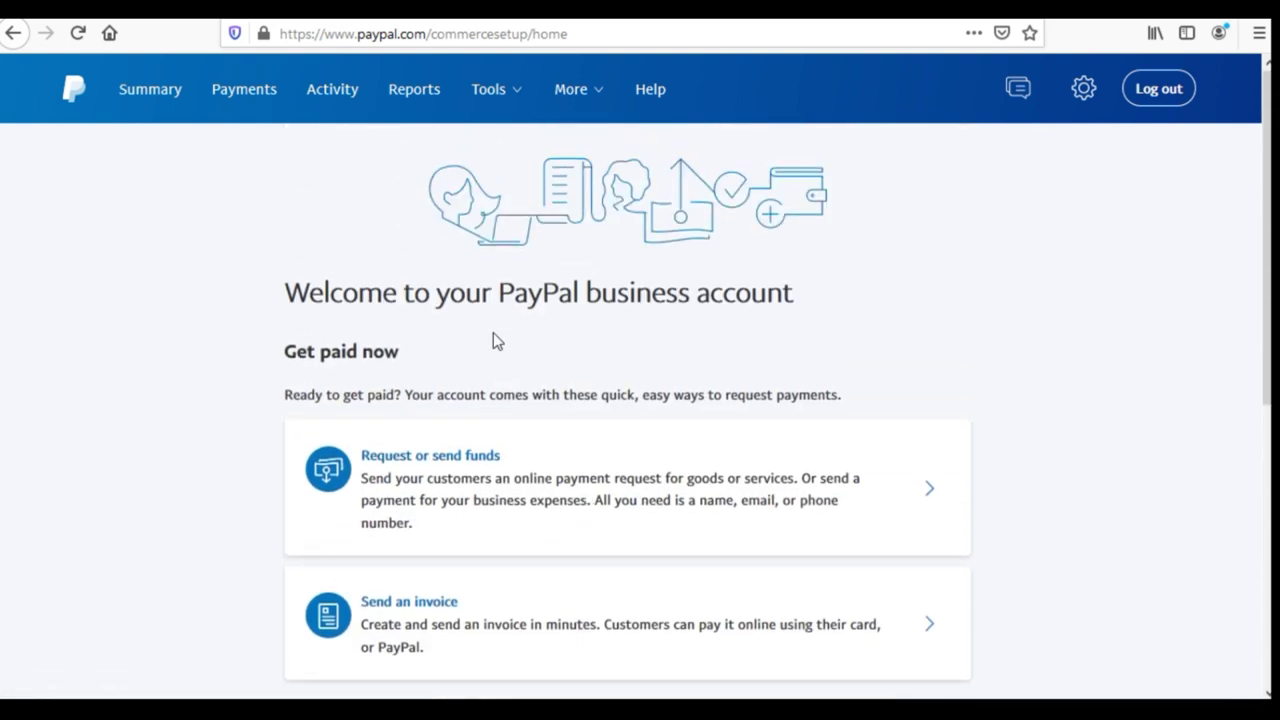
pyautogui.scroll(-1, 493, 340)
pyautogui.scroll(-1, 422, 514)
pyautogui.scroll(1, 422, 514)
pyautogui.scroll(-1, 421, 514)
pyautogui.scroll(-3, 421, 514)
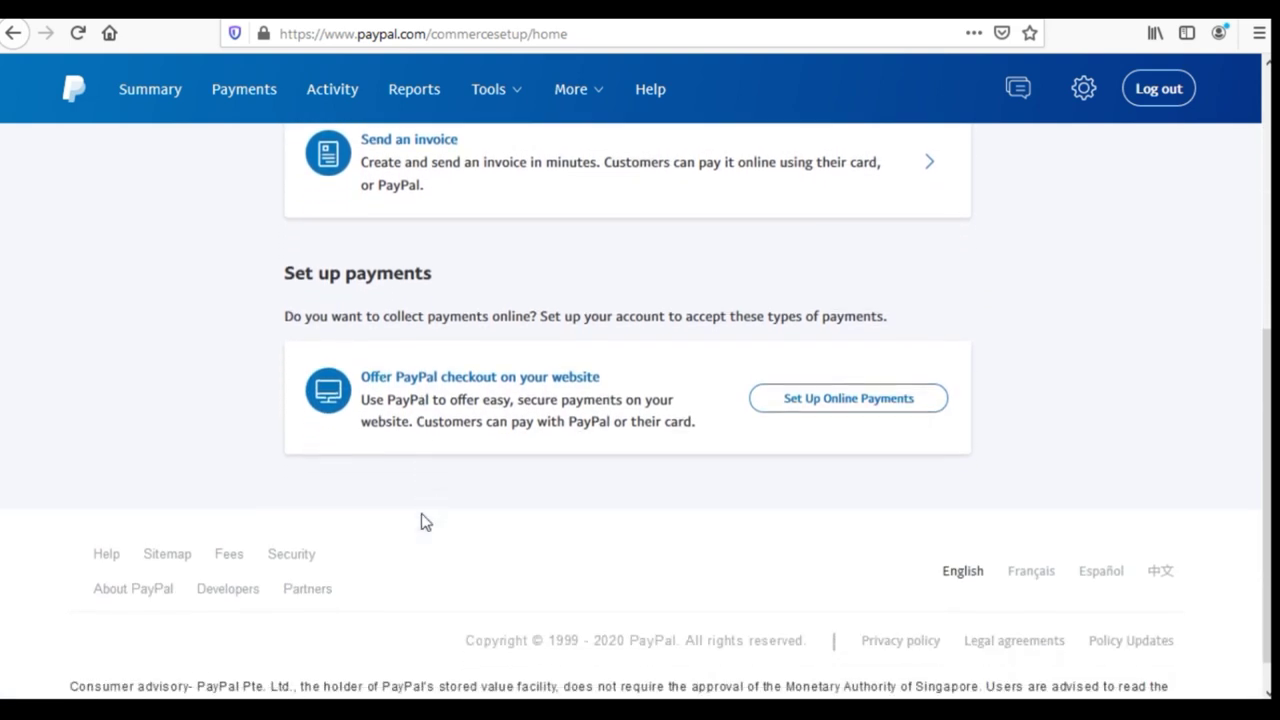
pyautogui.scroll(5, 594, 382)
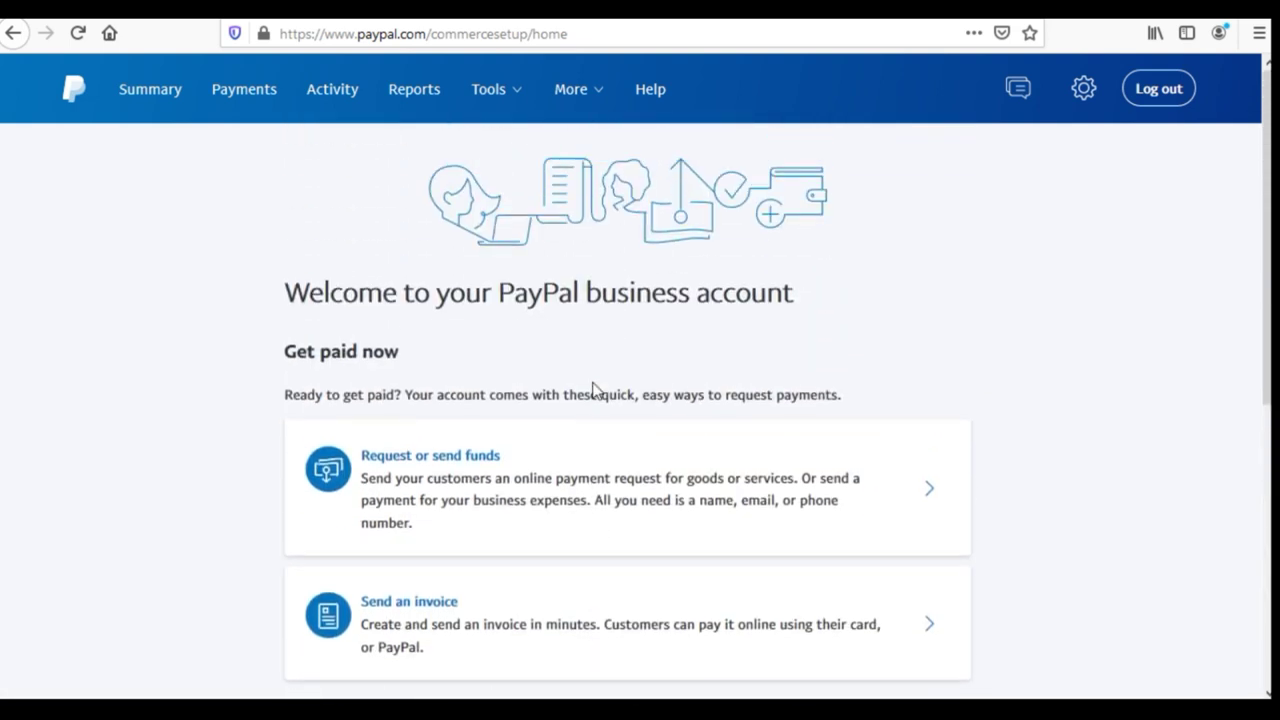
pyautogui.scroll(-4, 660, 497)
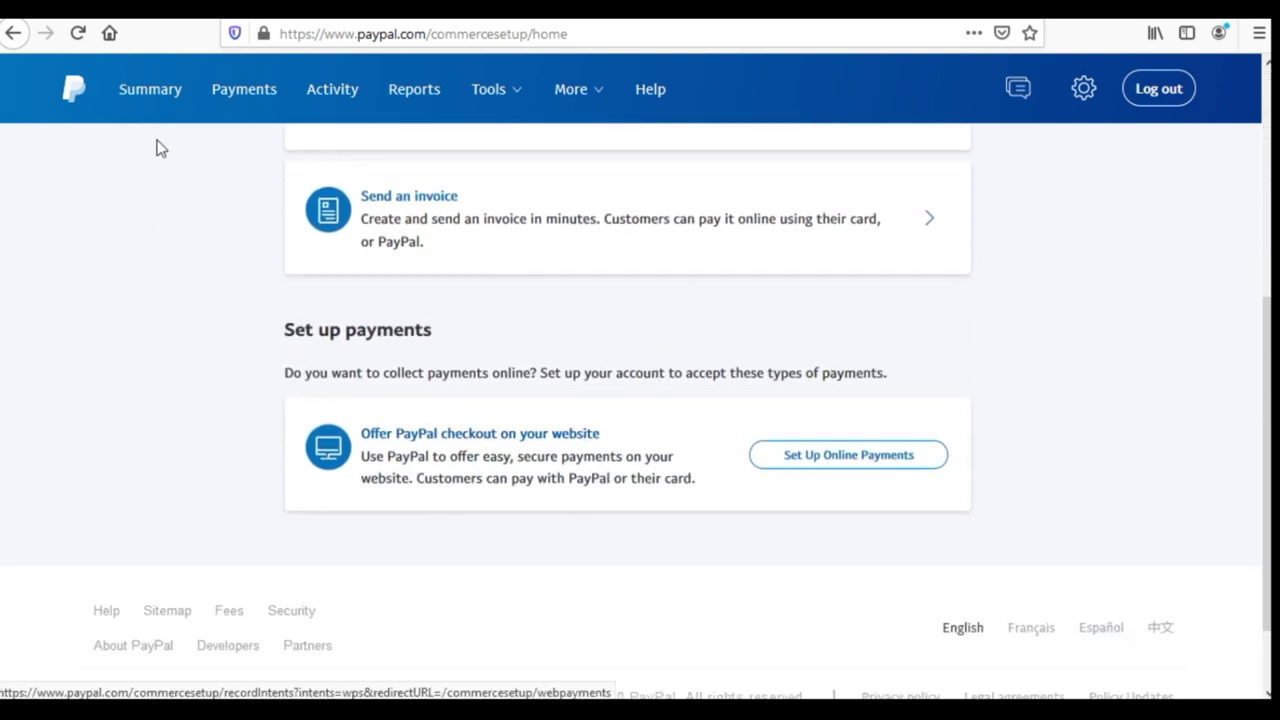
pyautogui.click(140, 12)
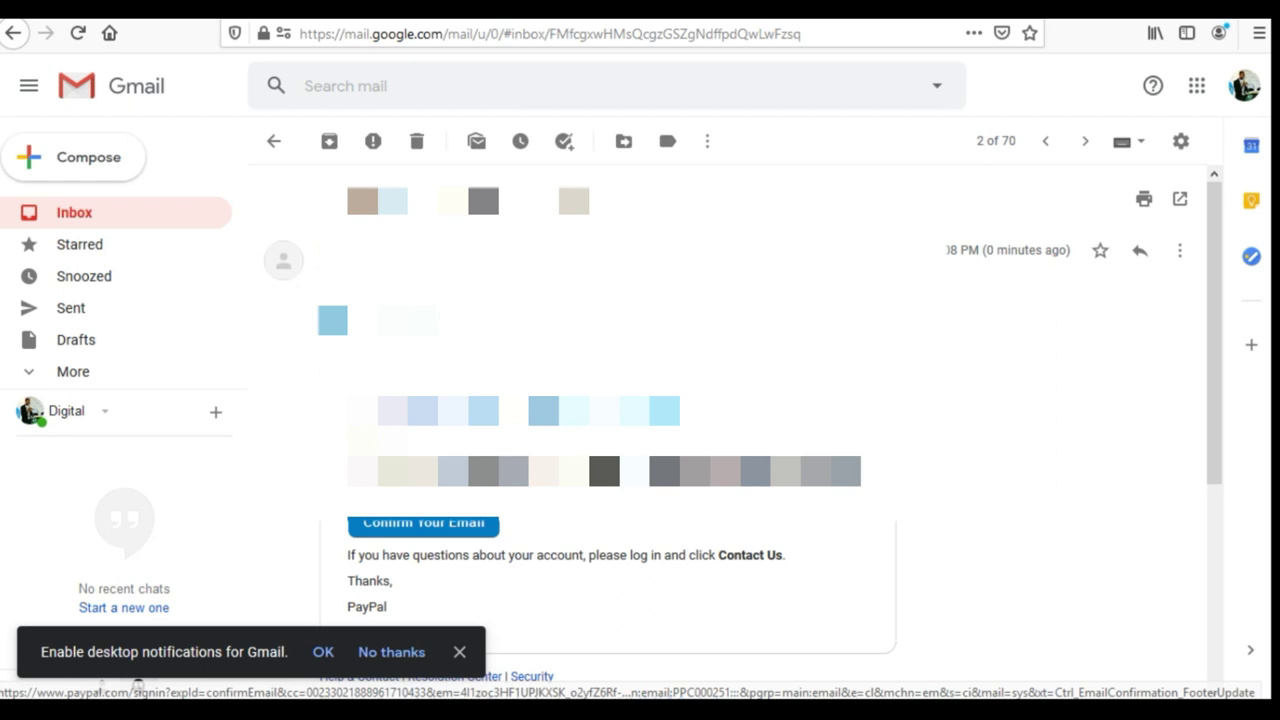
# Follow Gmail's Confirm Your Email link, log in to PayPal, and confirm the email address.
pyautogui.click(414, 527)
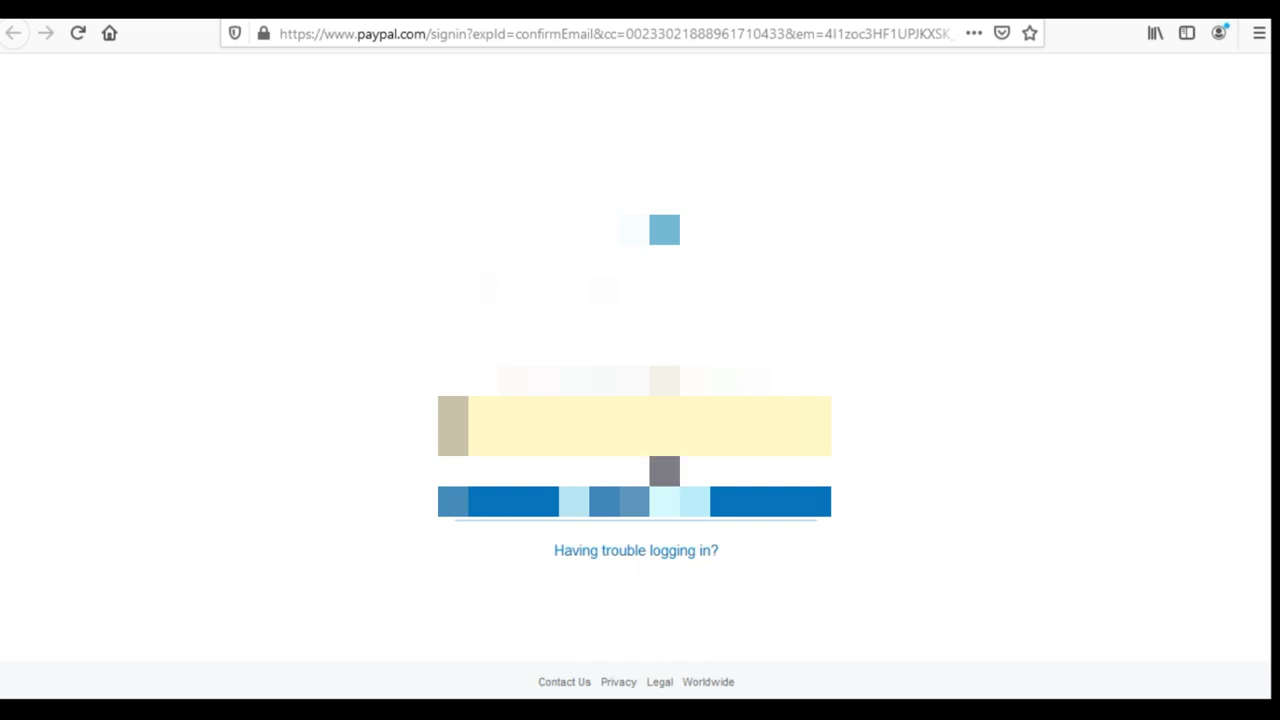
pyautogui.click(628, 505)
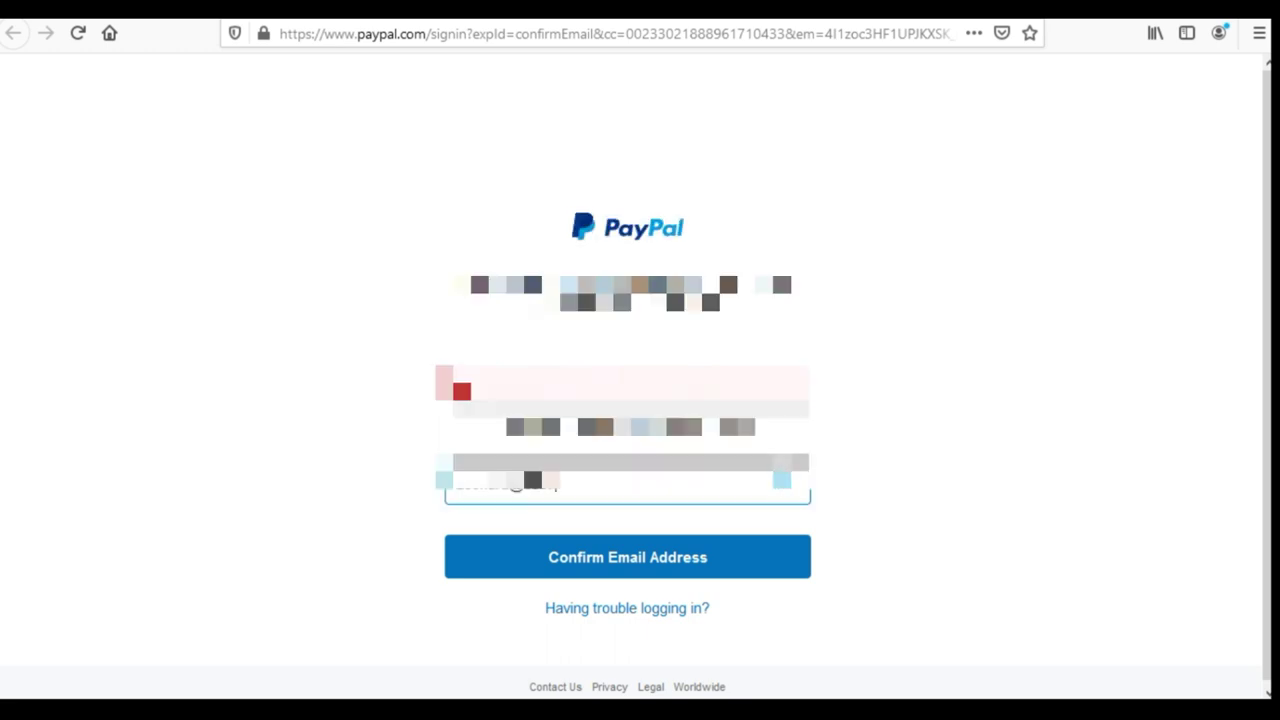
pyautogui.click(676, 572)
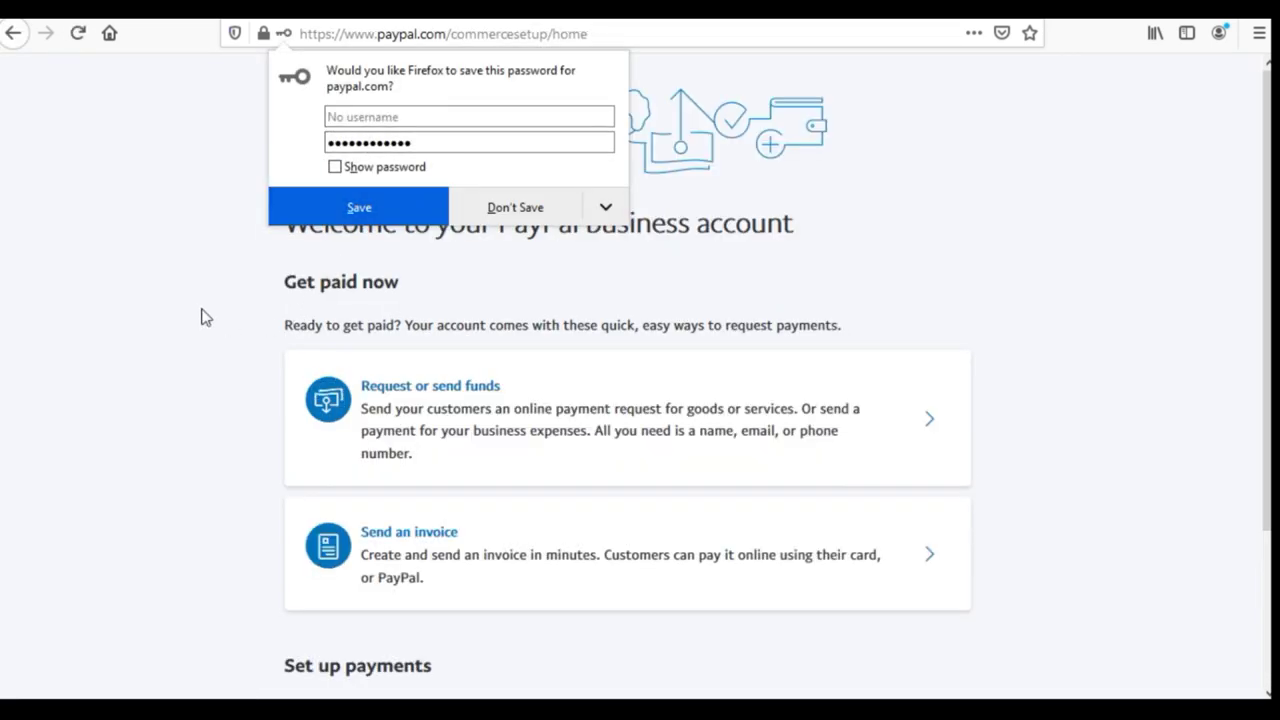
# Dismiss Firefox's save-password prompt and open Summary showing the $0.00 balance and alert.
pyautogui.click(203, 316)
pyautogui.scroll(-5, 223, 206)
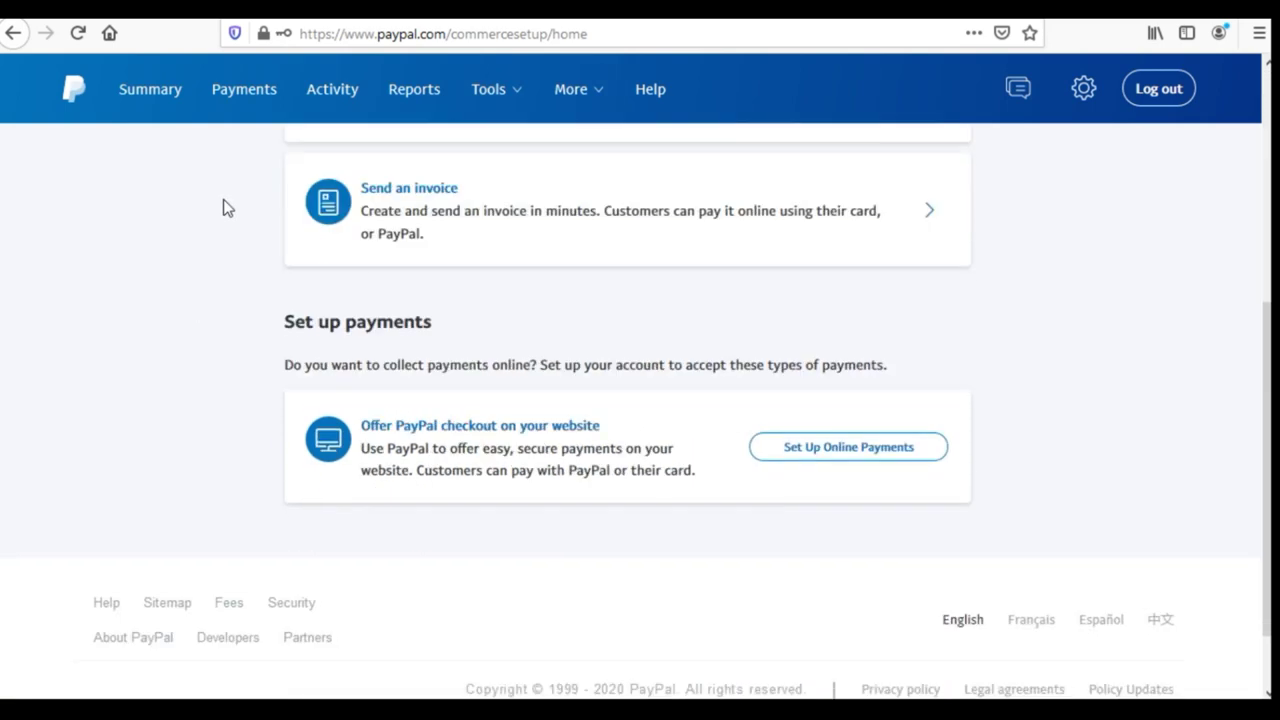
pyautogui.scroll(4, 211, 211)
pyautogui.scroll(2, 210, 210)
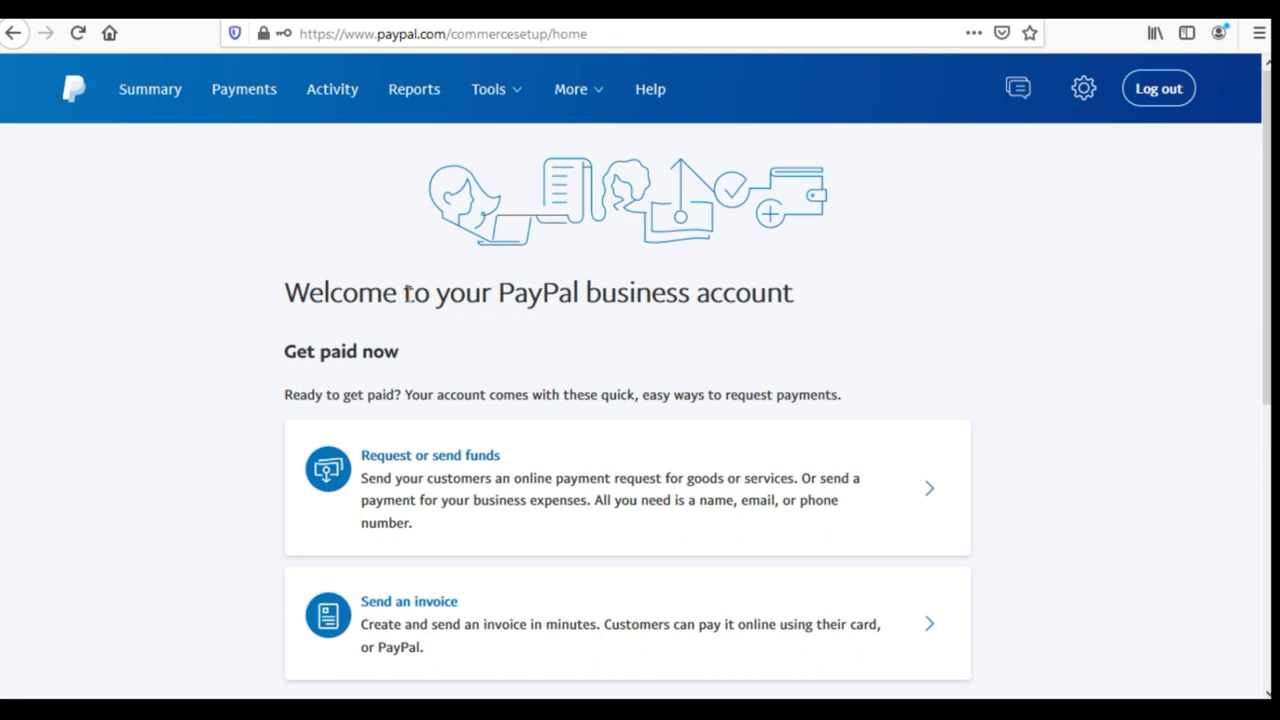
pyautogui.scroll(-5, 409, 308)
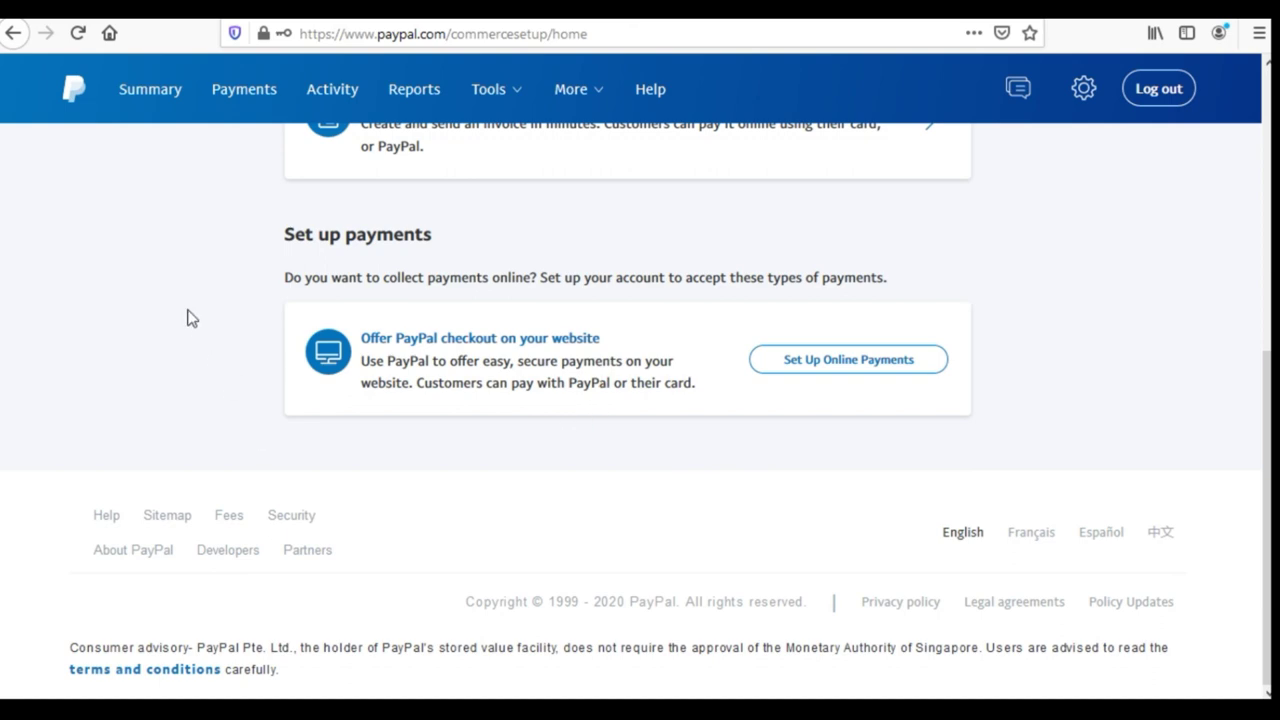
pyautogui.scroll(6, 189, 317)
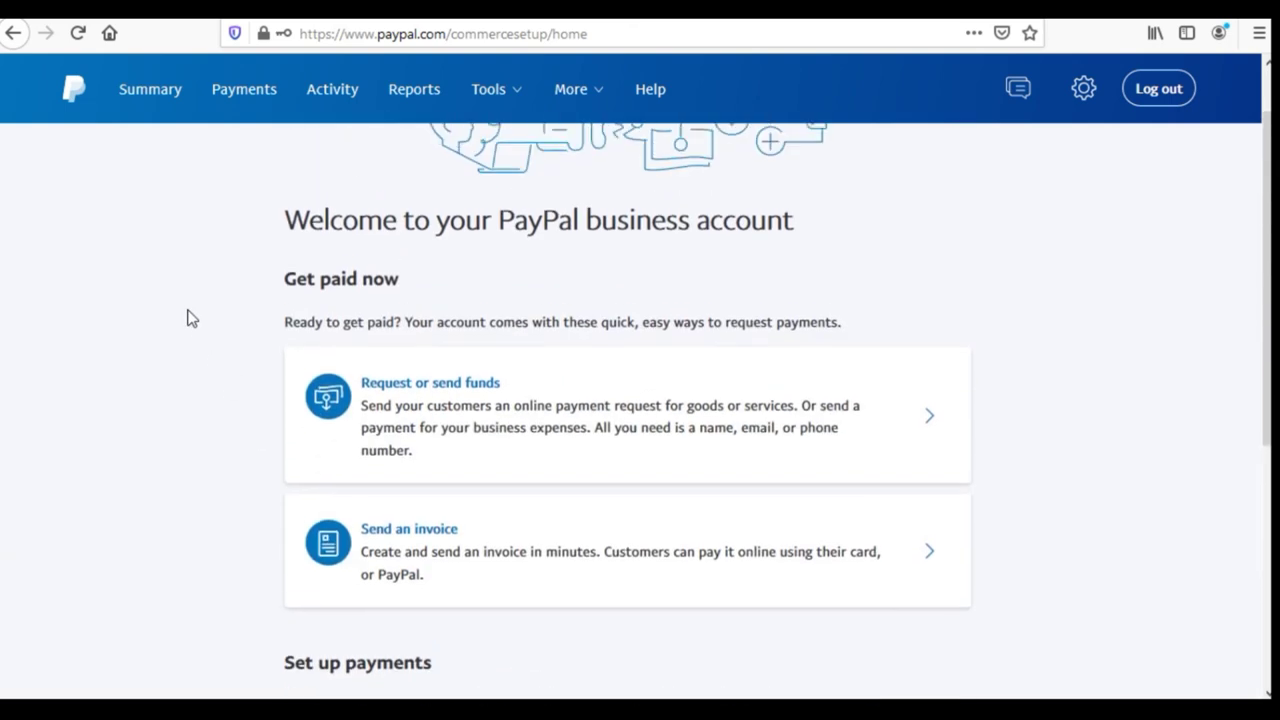
pyautogui.click(155, 103)
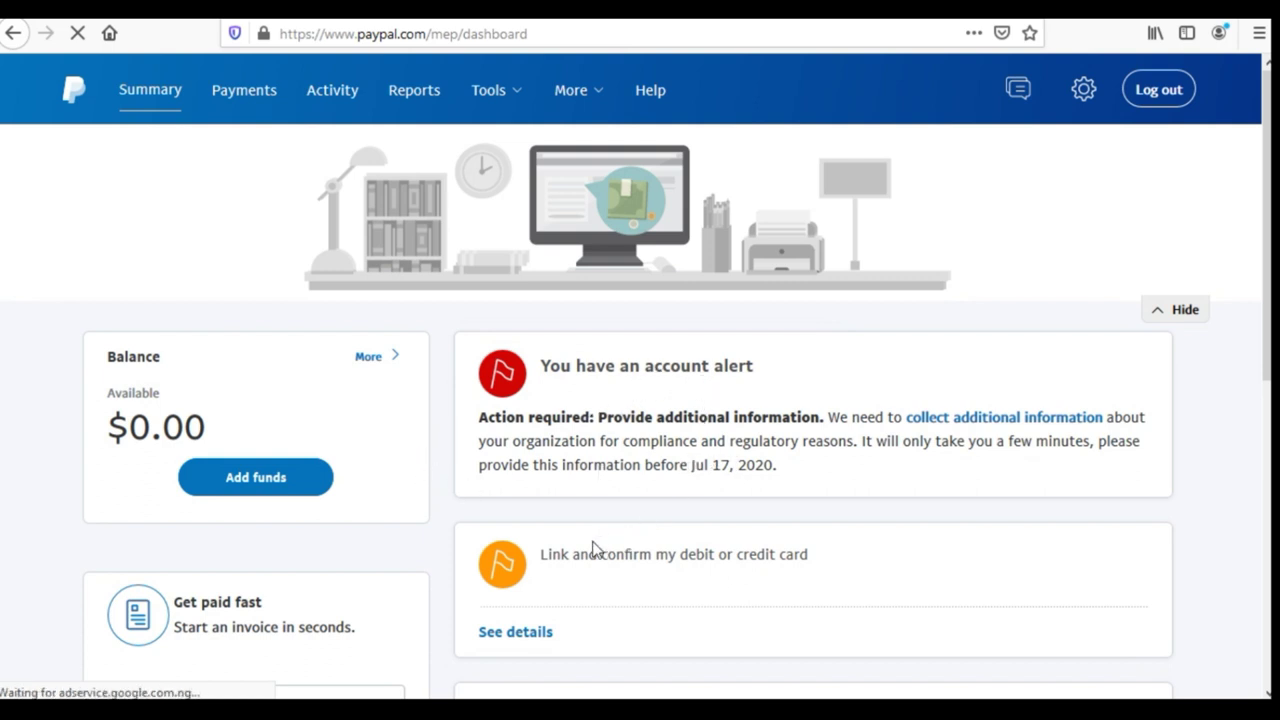
pyautogui.click(371, 360)
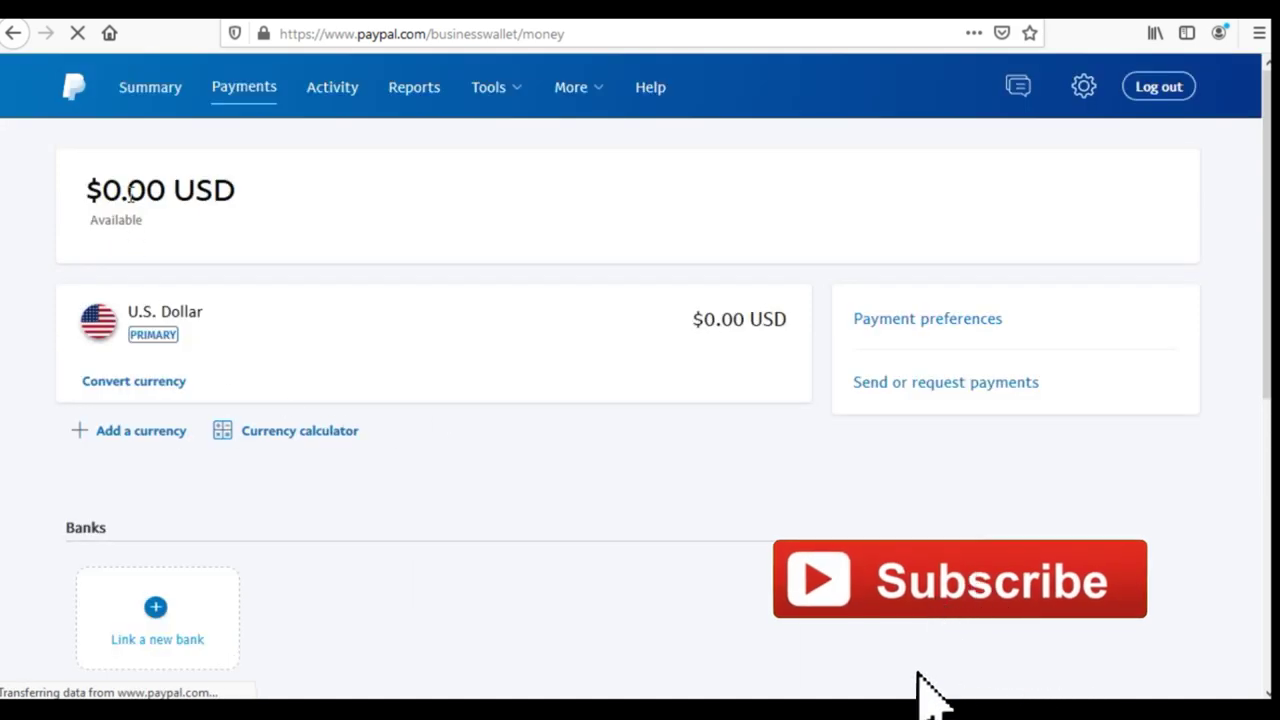
pyautogui.click(150, 90)
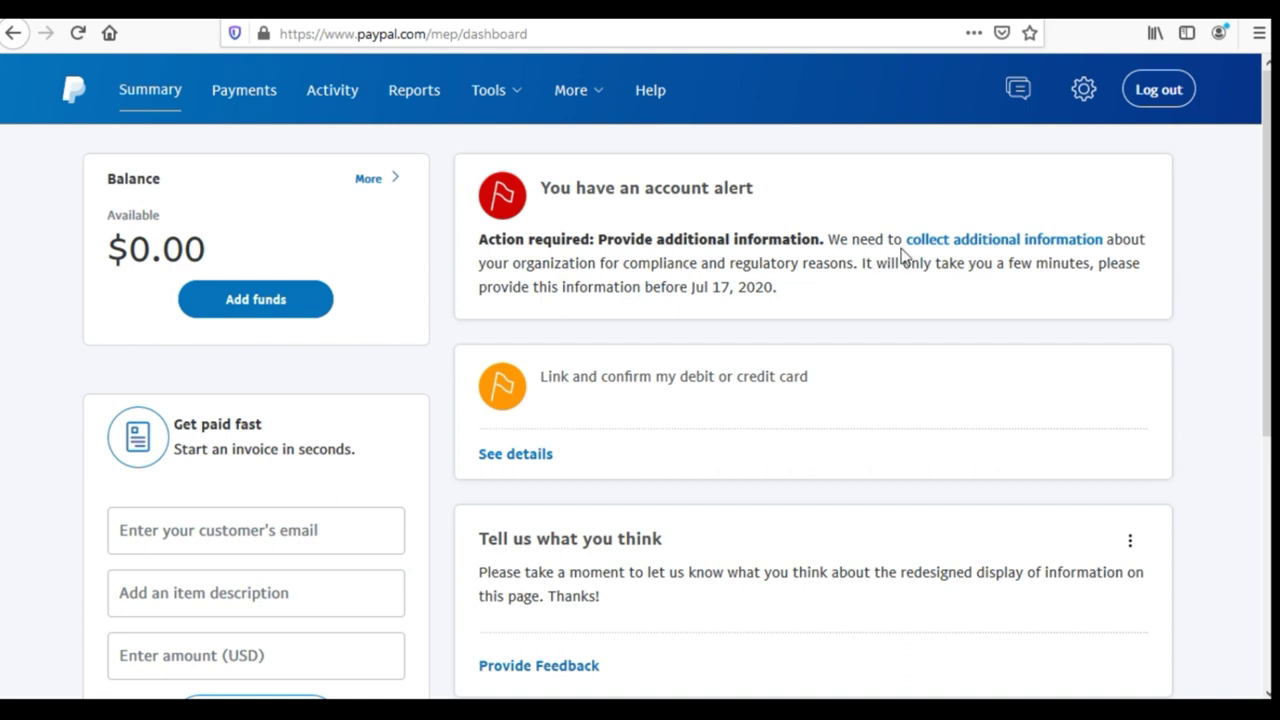
# Follow the collect-additional-information link, go to account overview, then back to the welcome page.
pyautogui.click(956, 248)
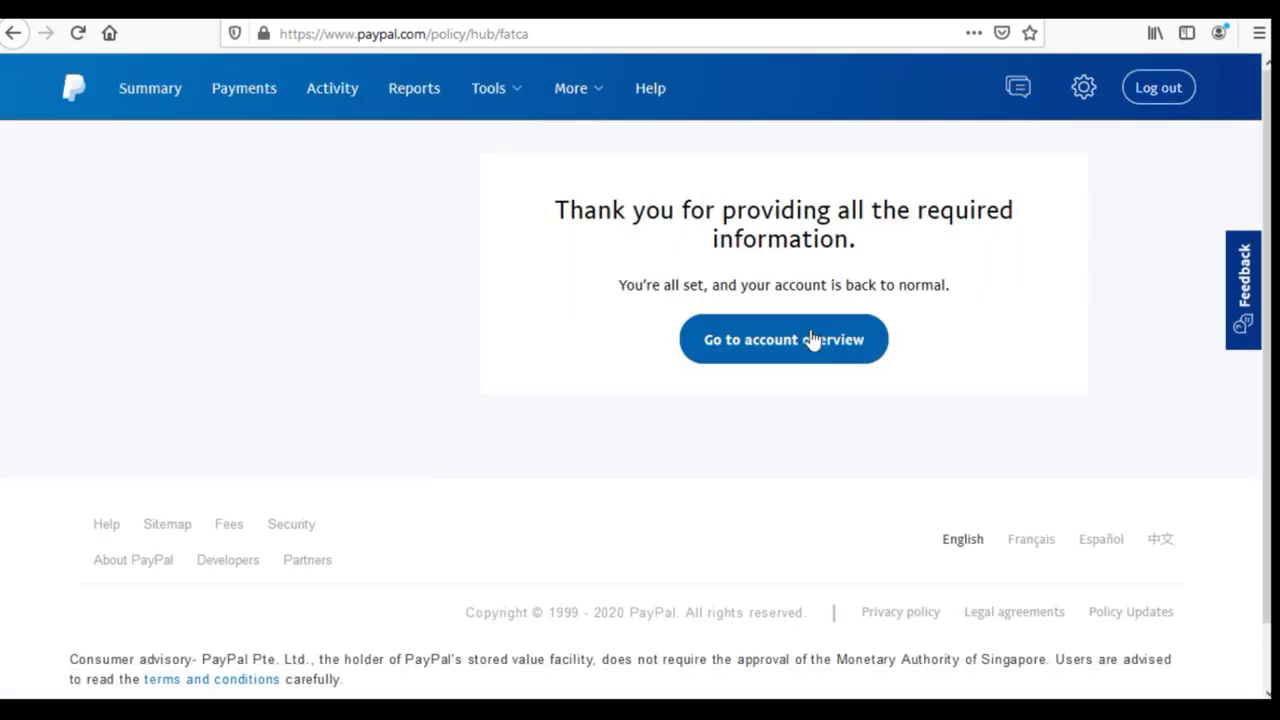
pyautogui.click(778, 357)
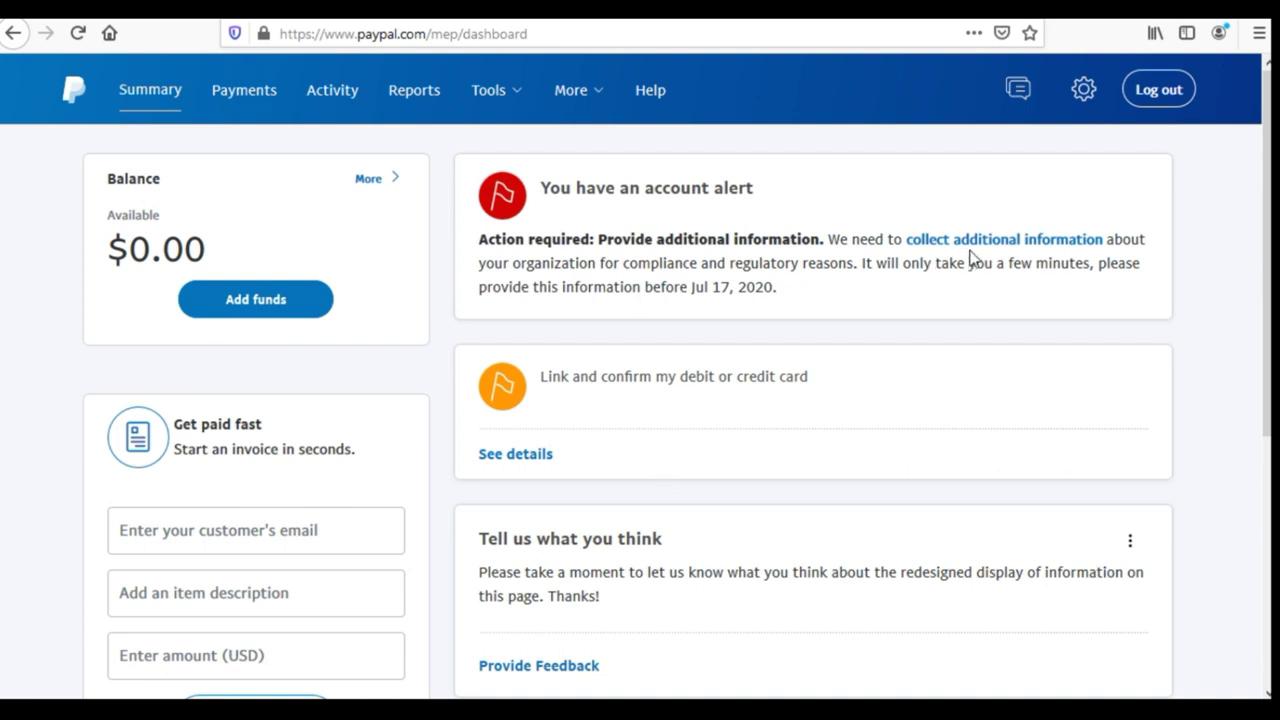
pyautogui.click(540, 250)
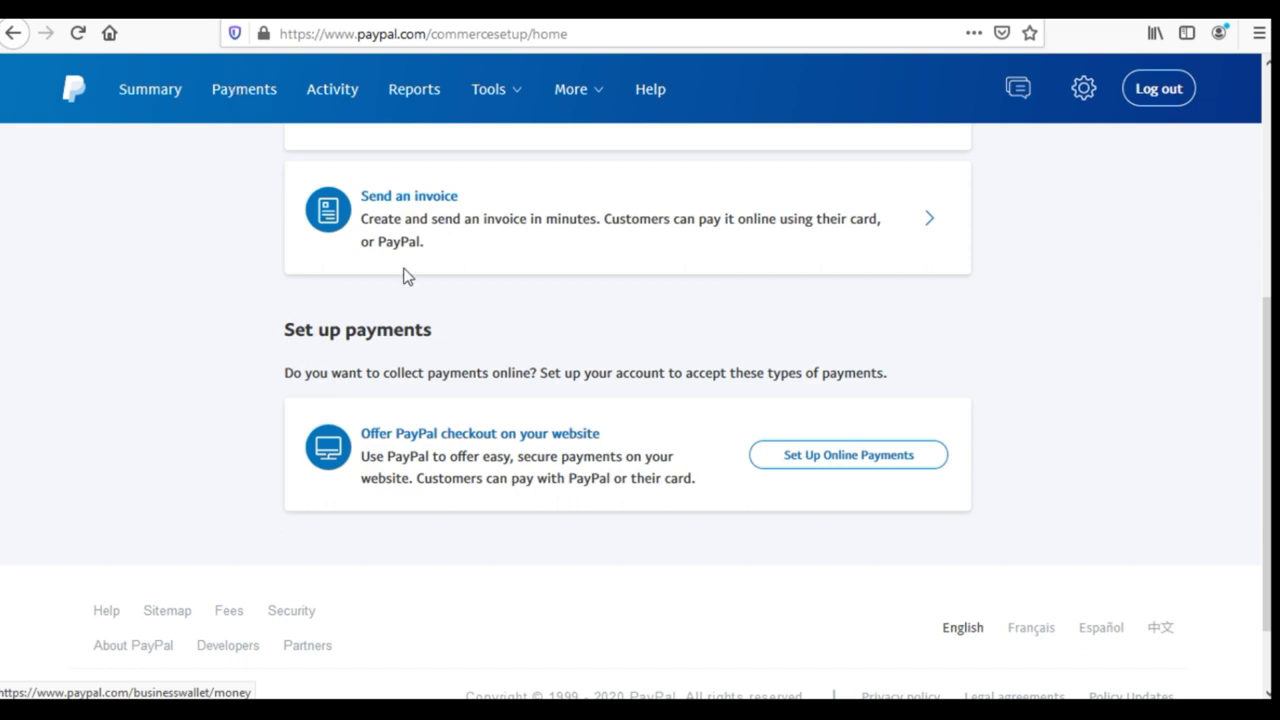
# Open Request or send funds and leave the recipient field unfilled.
pyautogui.scroll(4, 454, 310)
pyautogui.click(432, 458)
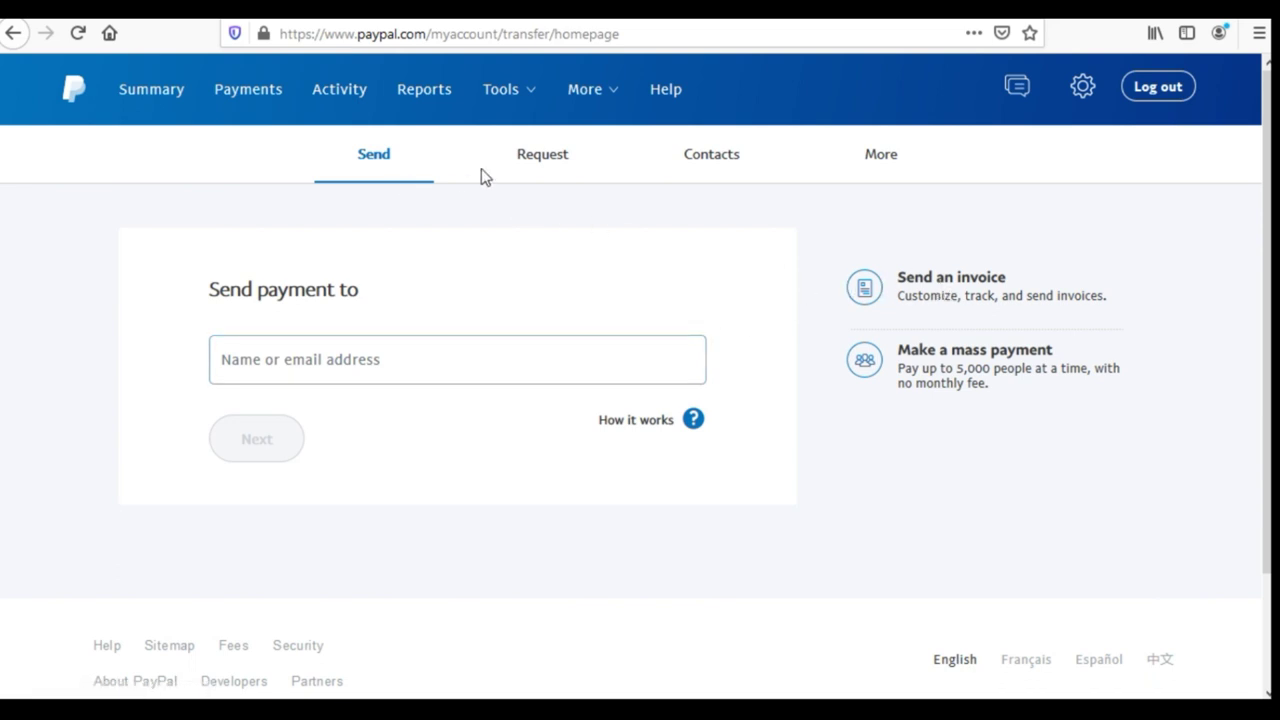
pyautogui.click(474, 367)
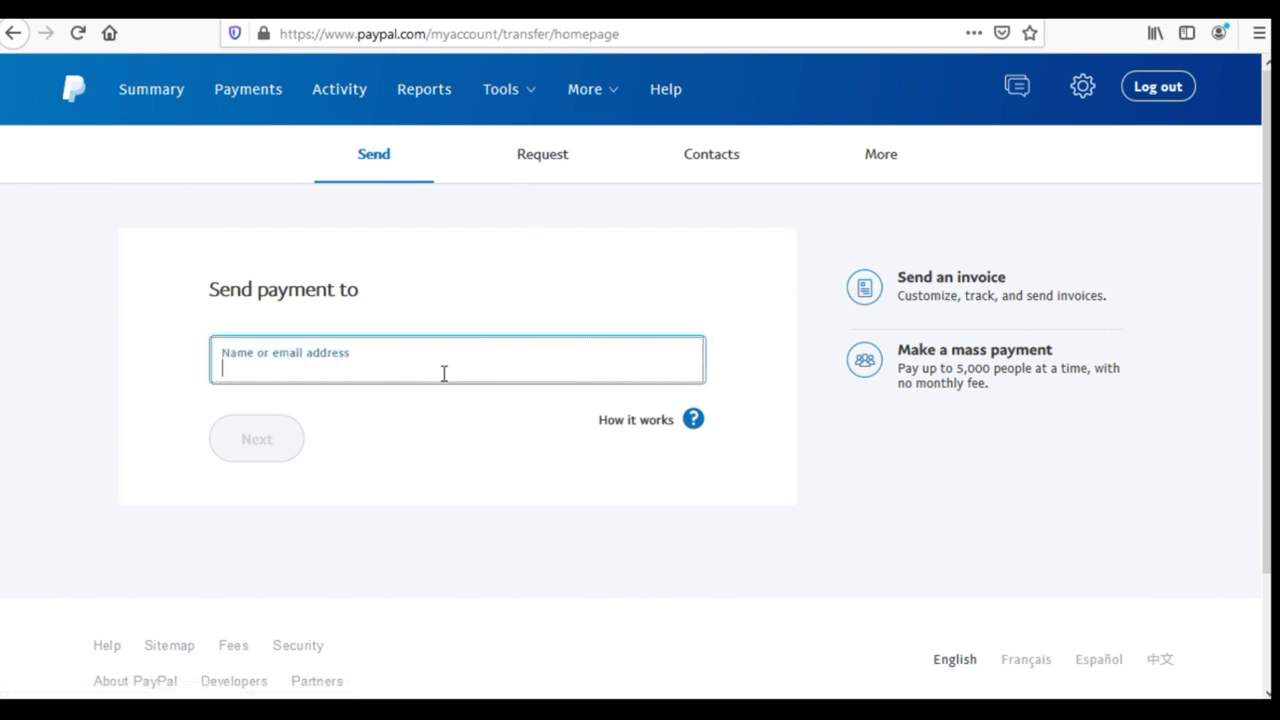
pyautogui.click(780, 343)
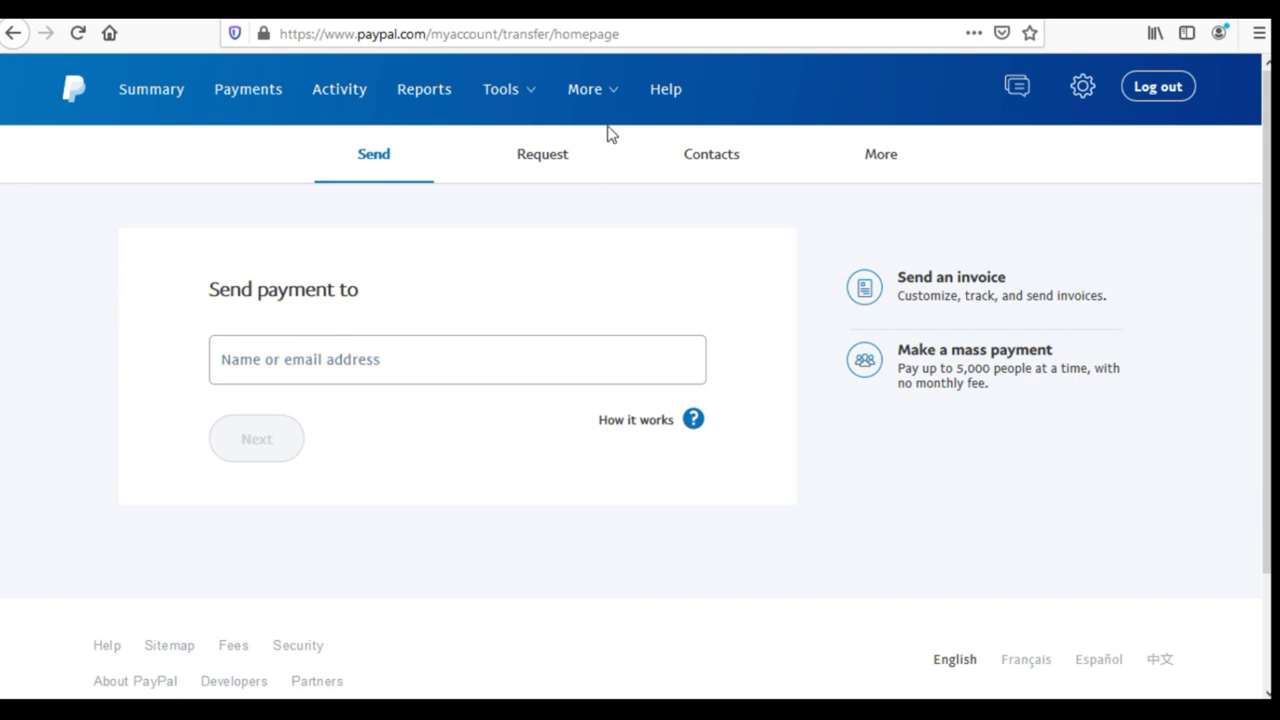
# View the Payments balance page, then return to the Summary dashboard.
pyautogui.click(258, 98)
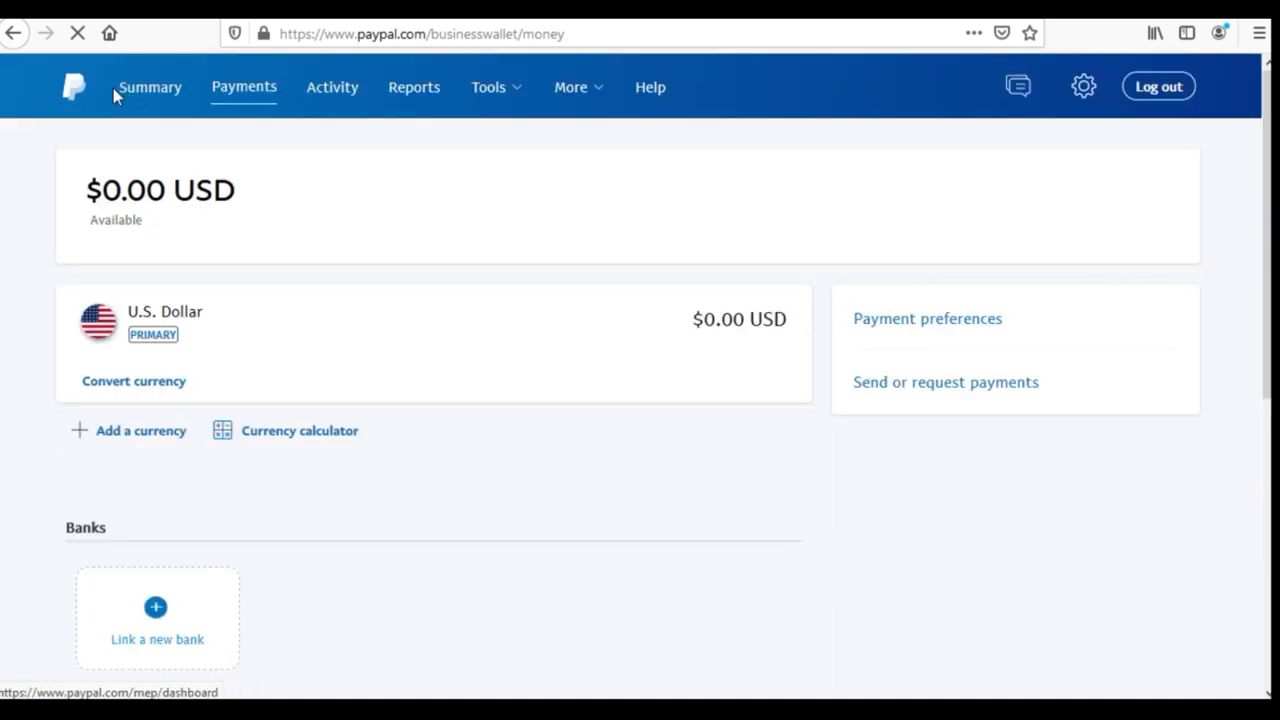
pyautogui.click(168, 104)
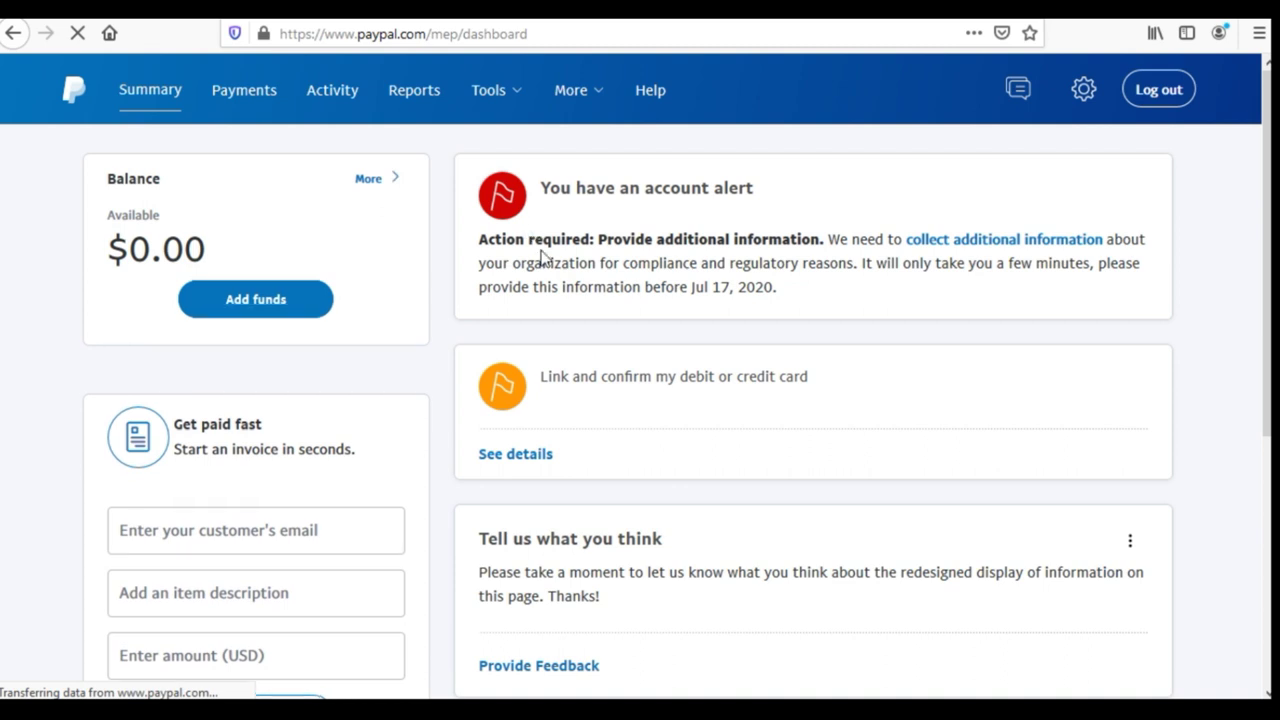
pyautogui.moveTo(589, 236); pyautogui.dragTo(586, 206)
pyautogui.click(587, 258)
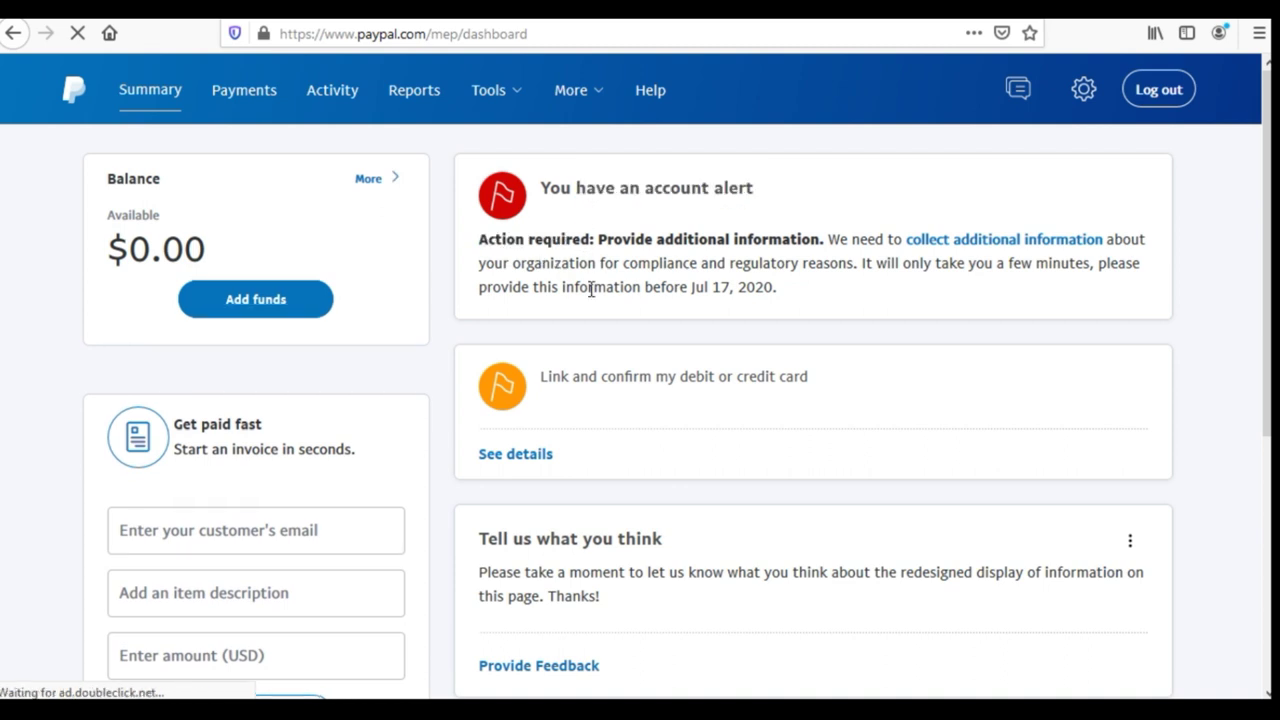